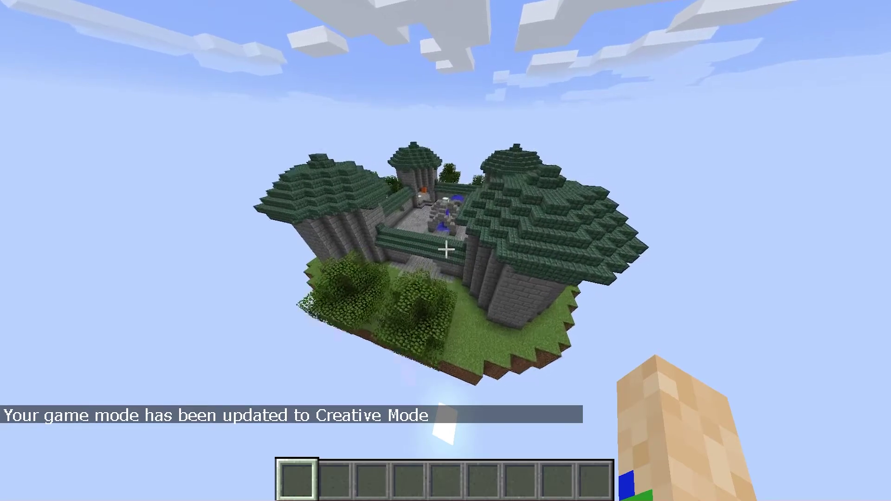
{"action": "key", "text": "w"}
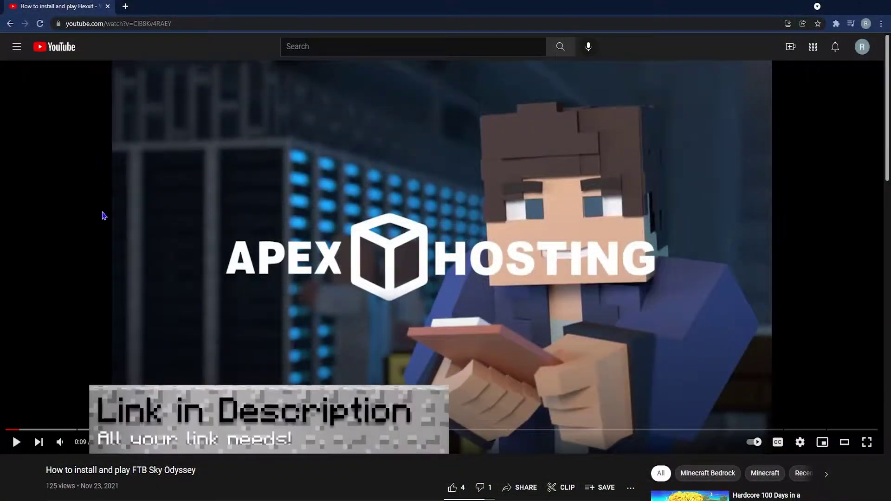
Step: Examine the title and useful links in the description of the FTB Sky Odyssey installation video
{"action": "scroll", "coordinate": [104, 216], "scroll_direction": "down", "scroll_amount": 6}
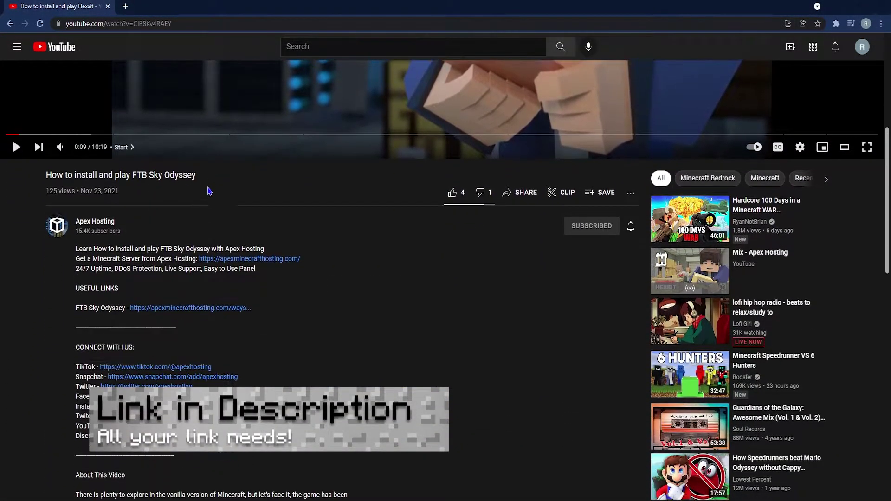
{"action": "left_click_drag", "start_coordinate": [196, 176], "coordinate": [47, 175]}
{"action": "left_click", "coordinate": [187, 227]}
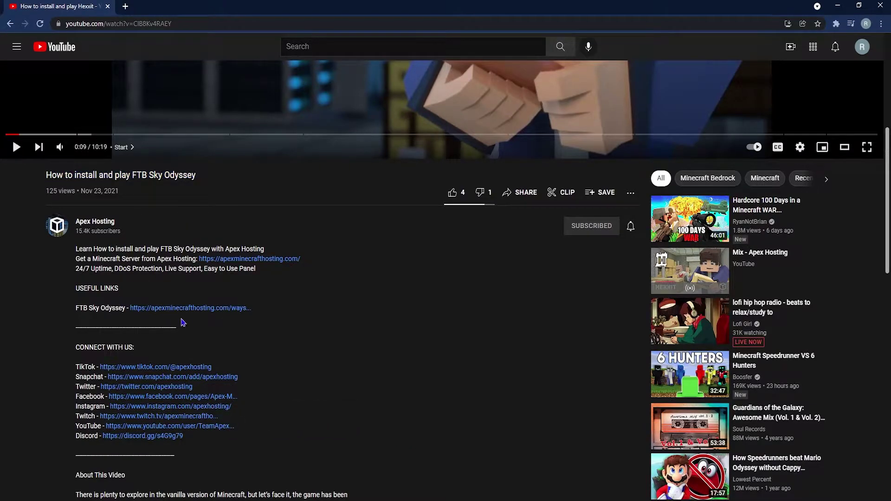
{"action": "scroll", "coordinate": [297, 361], "scroll_direction": "up", "scroll_amount": 1}
{"action": "left_click_drag", "start_coordinate": [263, 360], "coordinate": [79, 334]}
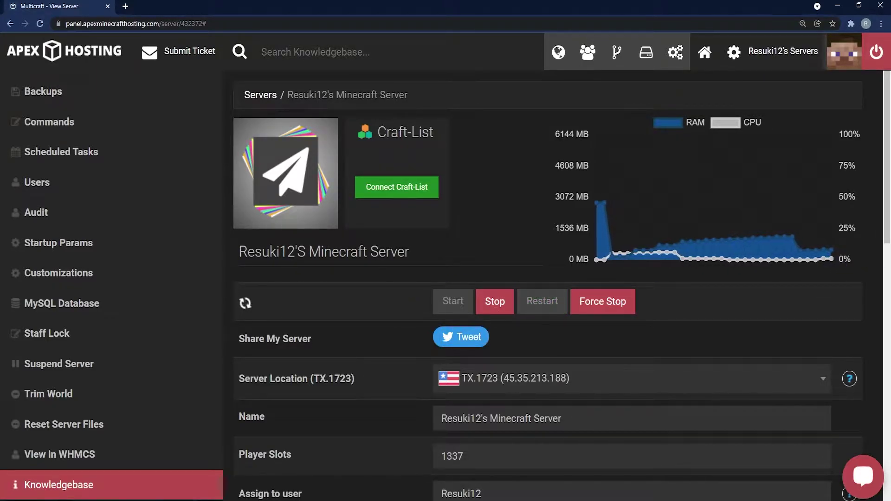
Step: Find FTB Sky Odyssey among the server versions and choose it as the server's JAR file
{"action": "scroll", "coordinate": [356, 310], "scroll_direction": "down", "scroll_amount": 10}
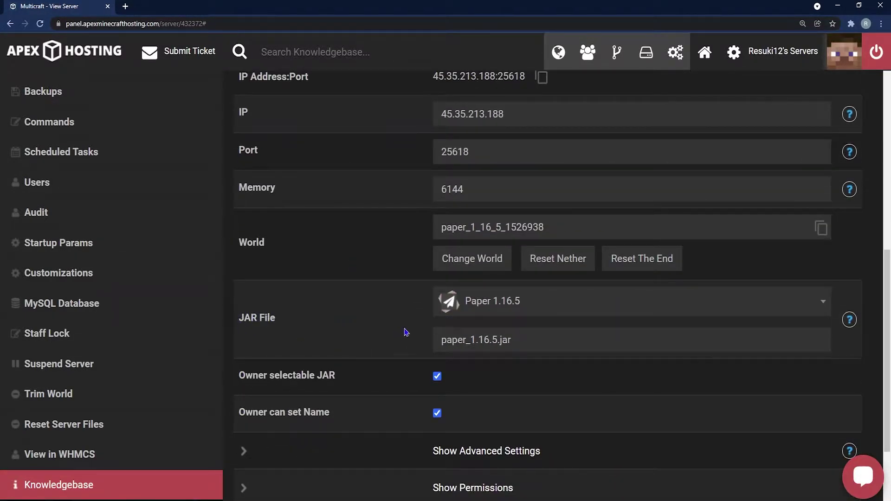
{"action": "left_click", "coordinate": [545, 308]}
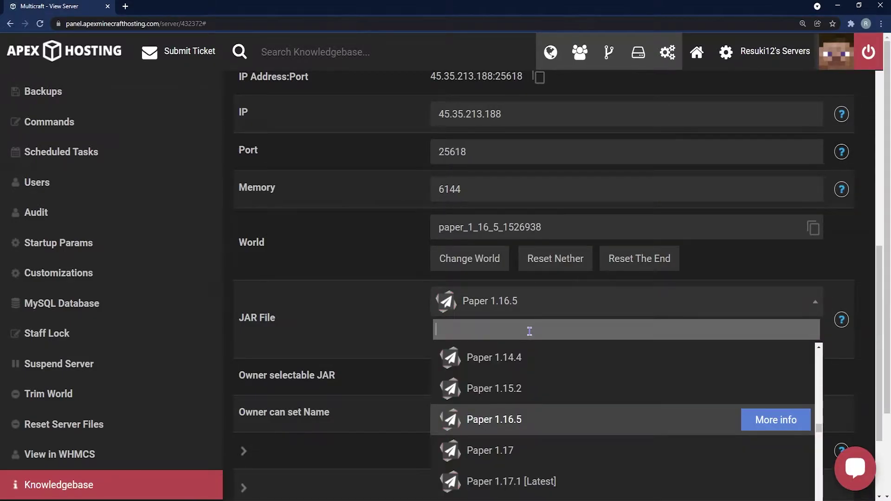
{"action": "type", "text": "ftb sky"}
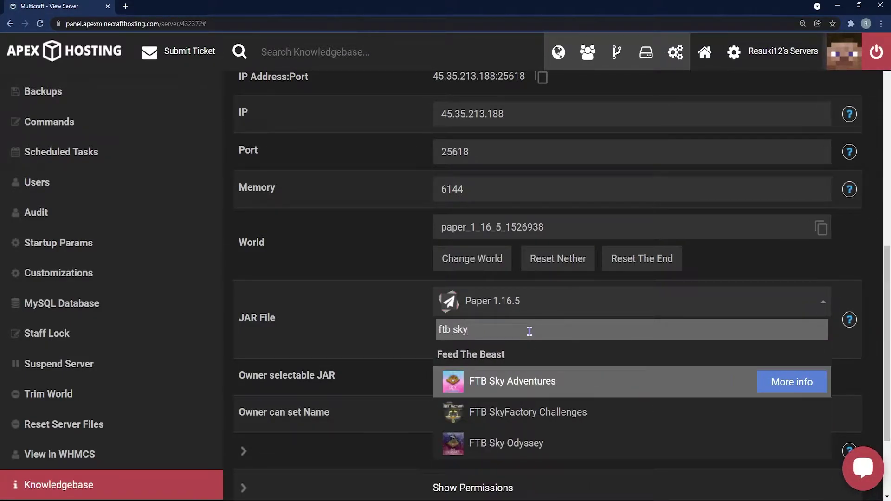
{"action": "type", "text": " od"}
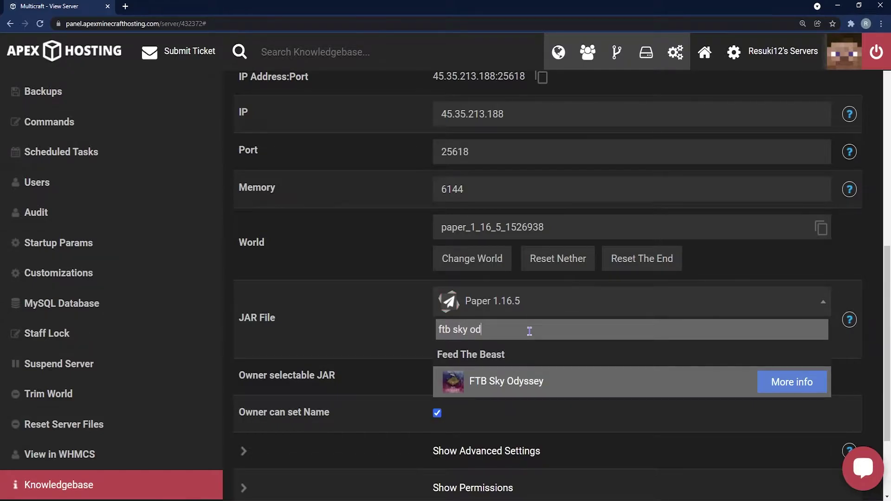
{"action": "left_click", "coordinate": [492, 385]}
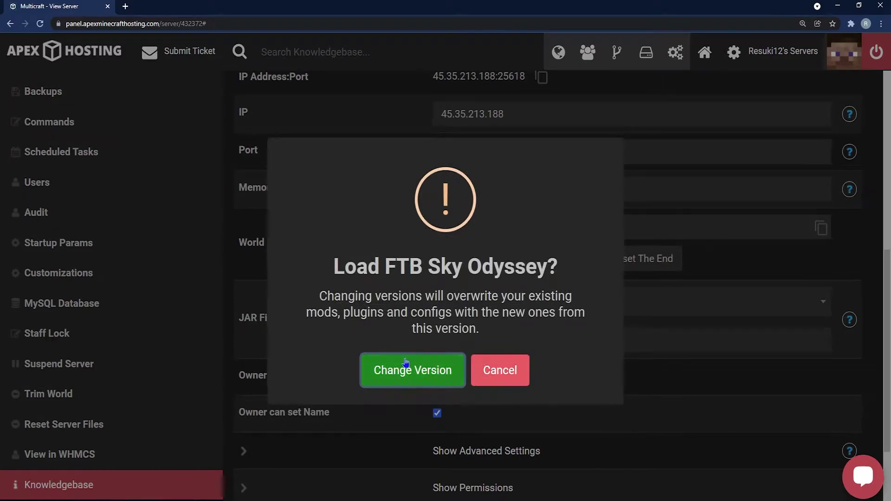
Step: Confirm the change to FTB Sky Odyssey with a newly created world and postpone the server restart
{"action": "left_click", "coordinate": [416, 372]}
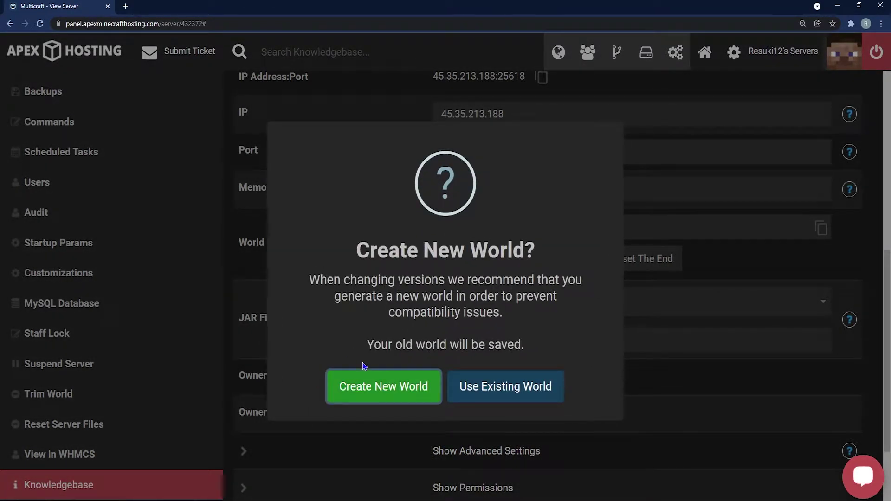
{"action": "left_click", "coordinate": [382, 392]}
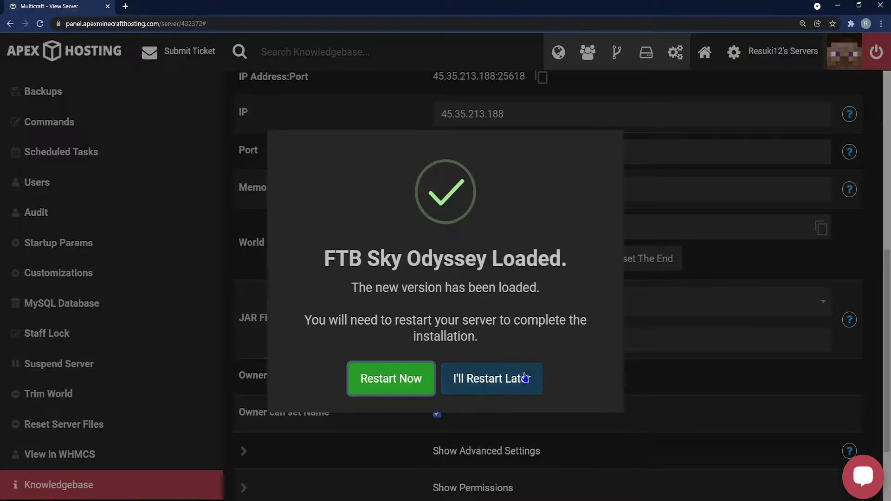
{"action": "left_click", "coordinate": [494, 379]}
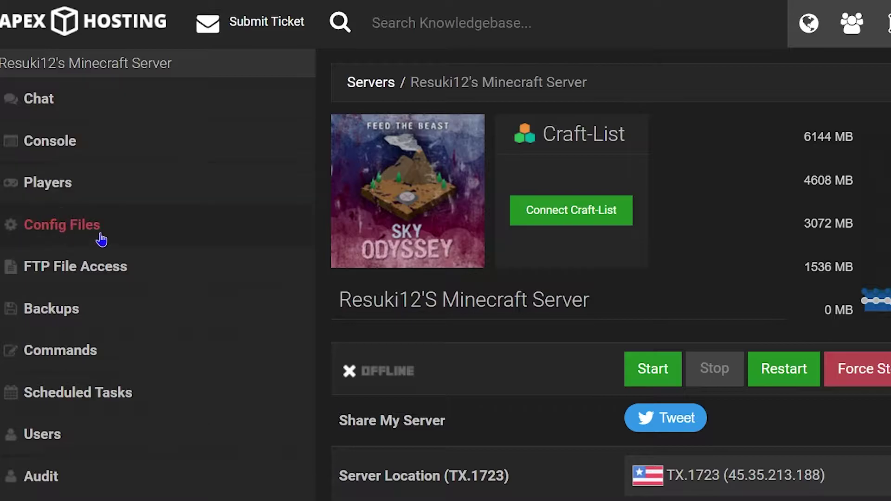
Step: Open the Server Settings configuration file (server.properties) and set the Level Type to void
{"action": "left_click", "coordinate": [97, 230]}
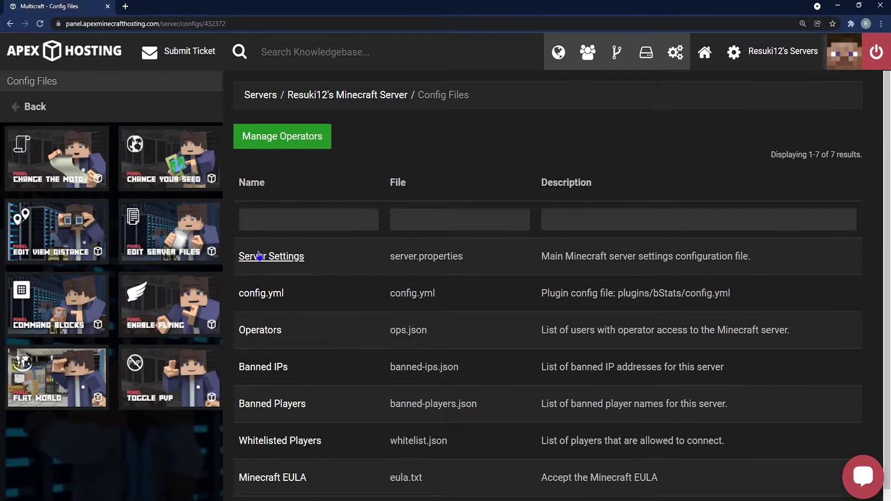
{"action": "left_click", "coordinate": [279, 258]}
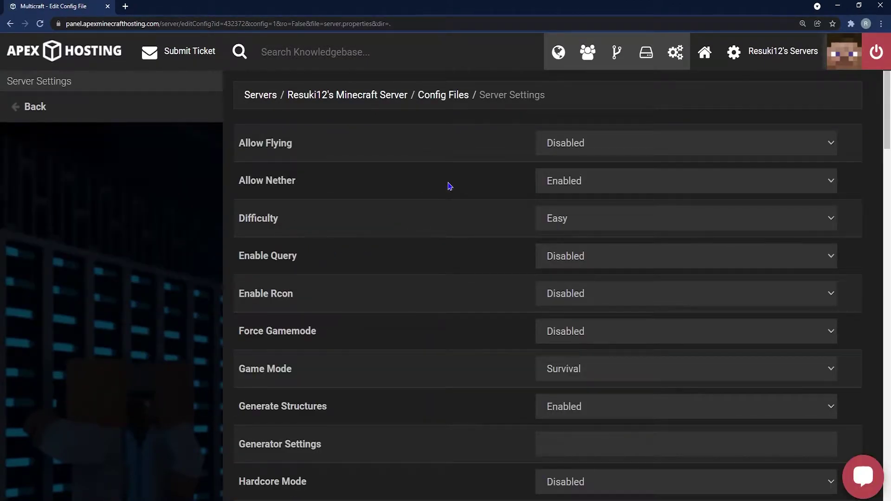
{"action": "scroll", "coordinate": [450, 186], "scroll_direction": "down", "scroll_amount": 7}
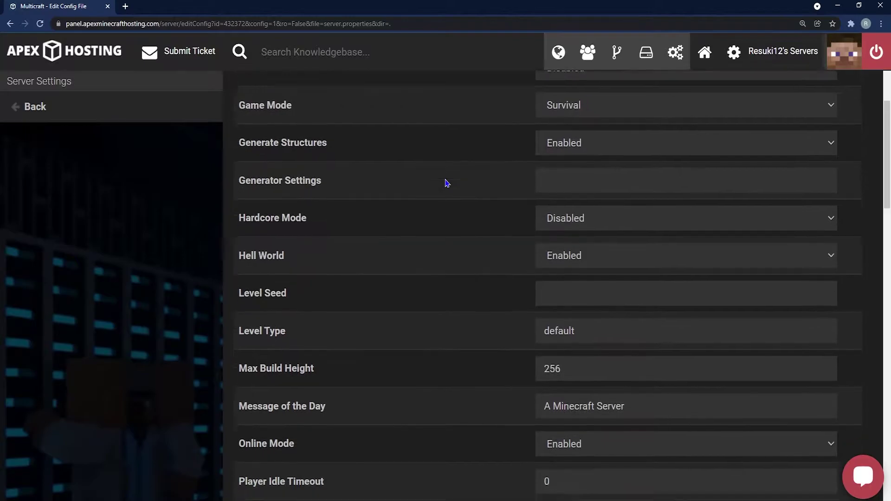
{"action": "left_click_drag", "start_coordinate": [306, 251], "coordinate": [243, 253]}
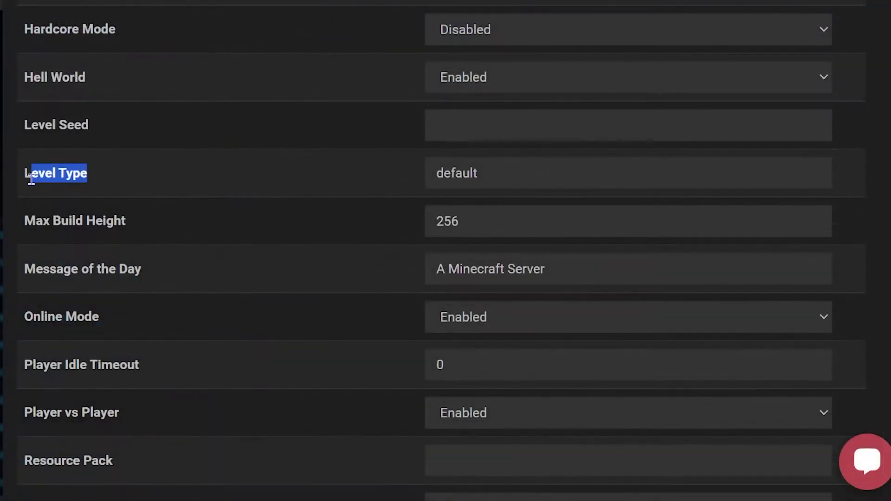
{"action": "double_click", "coordinate": [499, 177]}
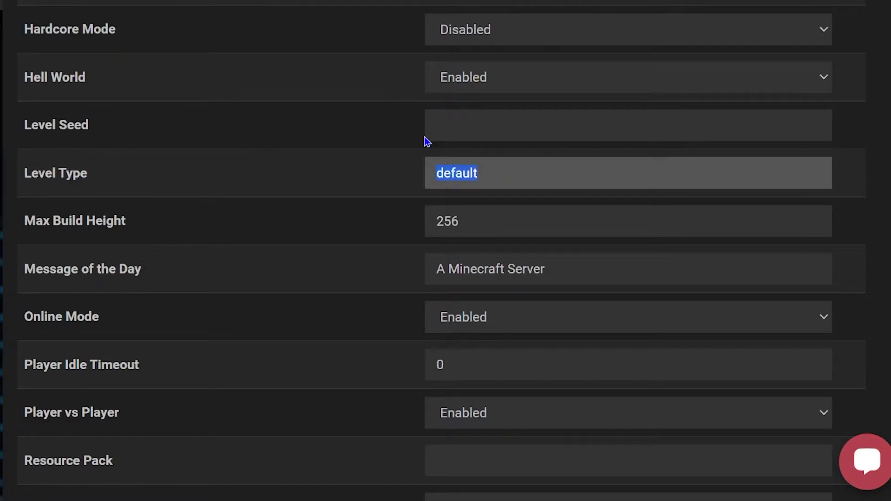
{"action": "key", "text": "BackSpace"}
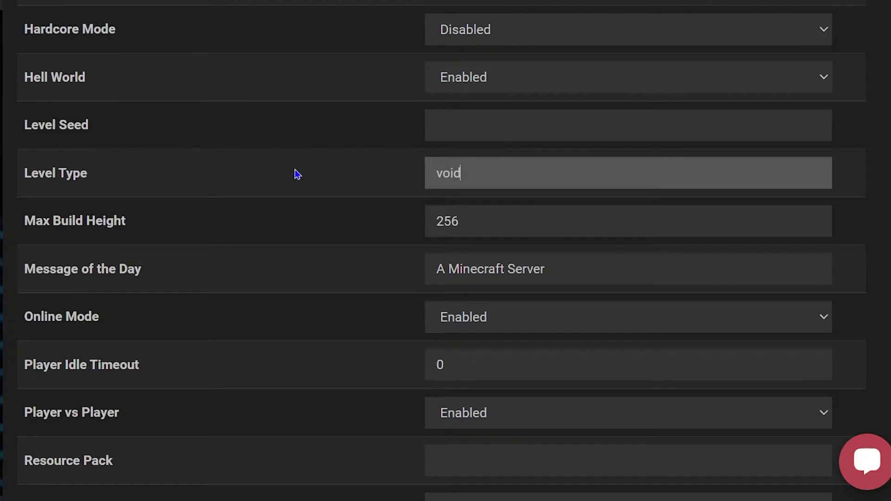
Step: Save the server settings with a newly created world and restart the server immediately
{"action": "scroll", "coordinate": [294, 180], "scroll_direction": "down", "scroll_amount": 20}
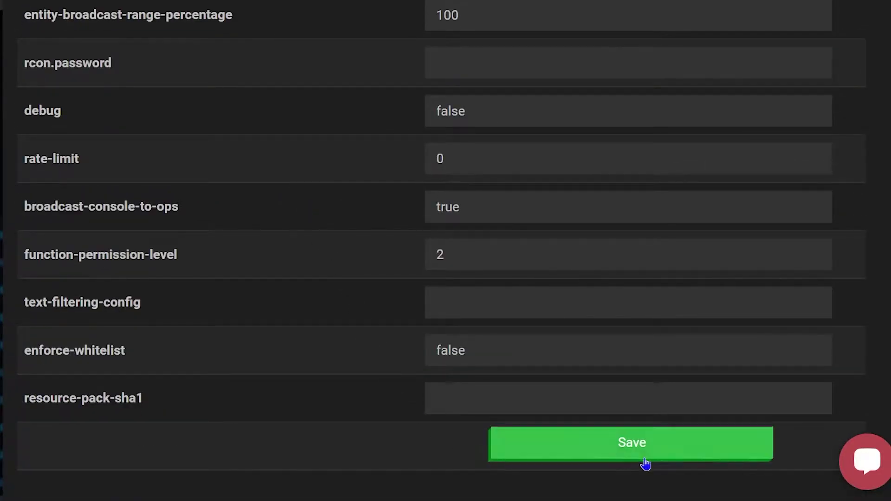
{"action": "left_click", "coordinate": [634, 447]}
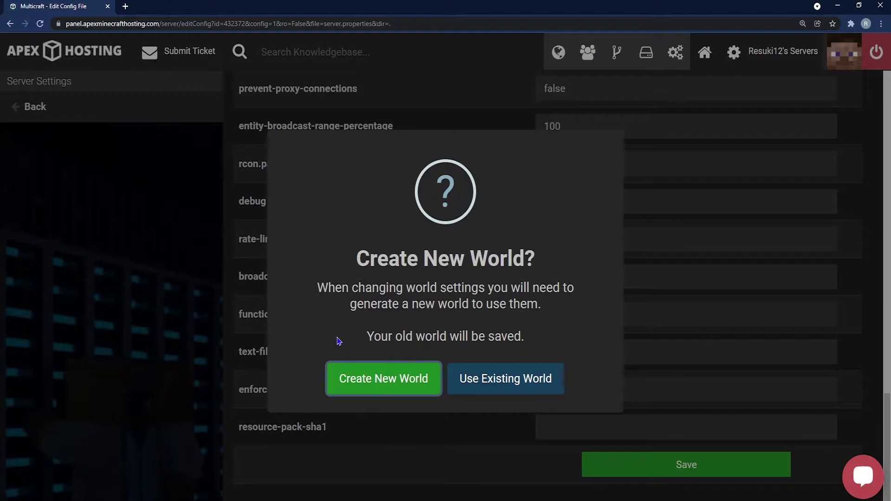
{"action": "left_click", "coordinate": [380, 382]}
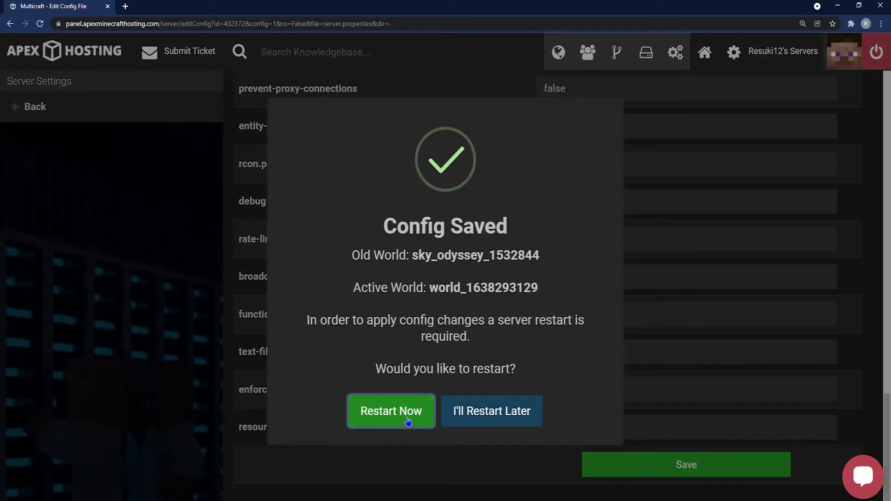
{"action": "left_click", "coordinate": [398, 422]}
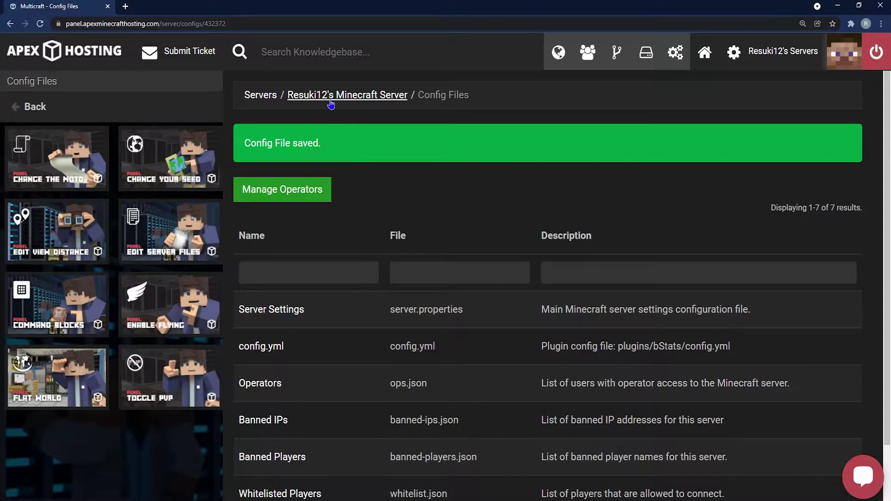
{"action": "left_click_drag", "start_coordinate": [337, 143], "coordinate": [256, 145]}
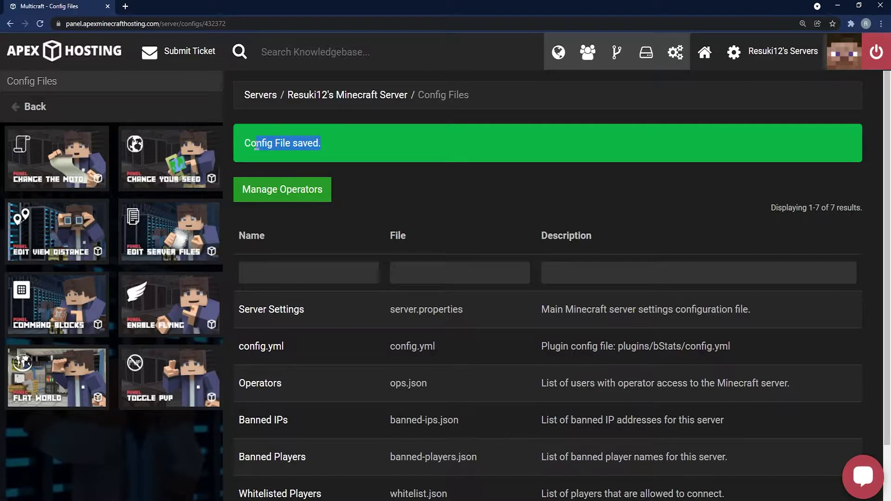
{"action": "left_click", "coordinate": [287, 145]}
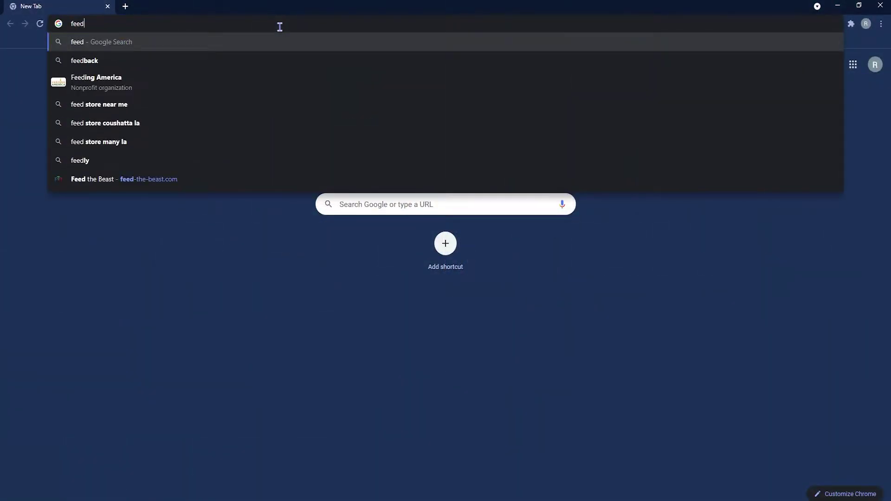
Step: Go to the feed-the-beast.com website and open its FTB App page
{"action": "type", "text": "-the-beast.c"}
{"action": "key", "text": "Return"}
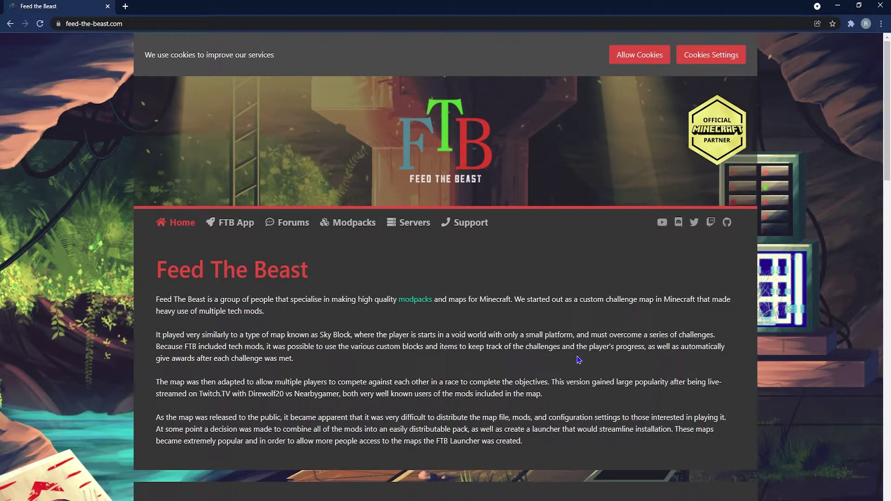
{"action": "scroll", "coordinate": [329, 322], "scroll_direction": "down", "scroll_amount": 3}
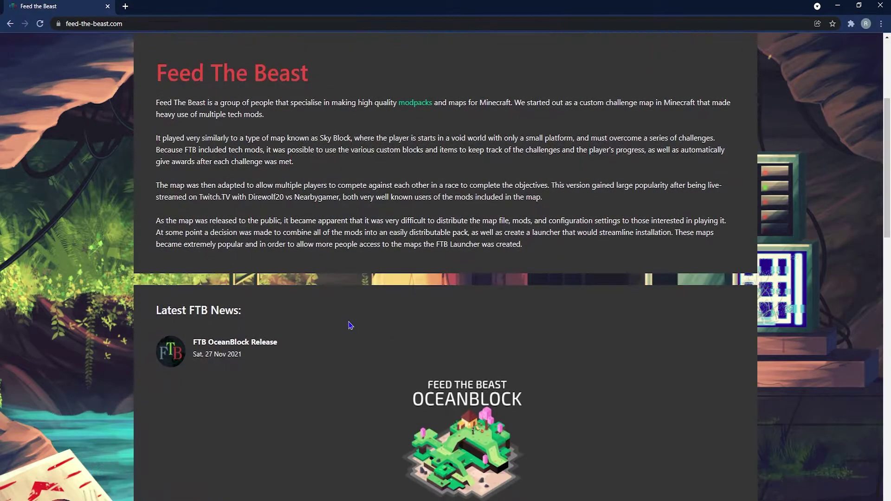
{"action": "scroll", "coordinate": [318, 309], "scroll_direction": "up", "scroll_amount": 3}
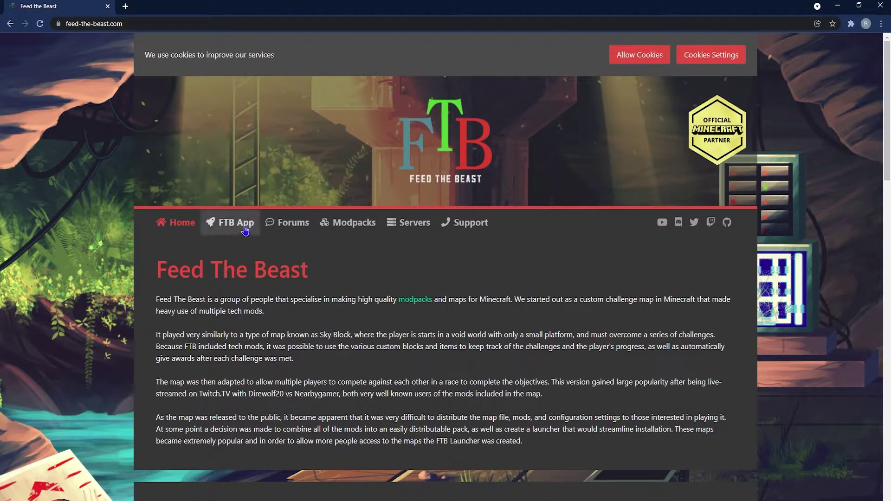
{"action": "left_click", "coordinate": [233, 223]}
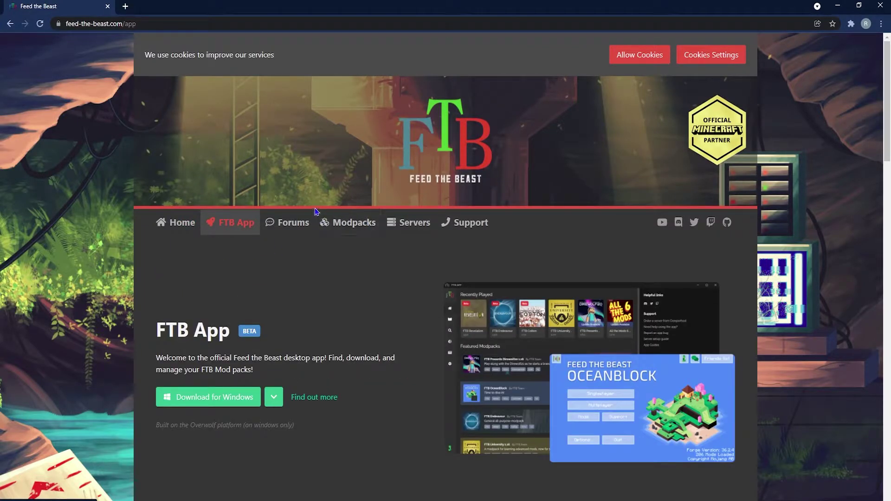
Step: Check the platforms offered for the FTB App and download the Windows version
{"action": "scroll", "coordinate": [320, 303], "scroll_direction": "down", "scroll_amount": 3}
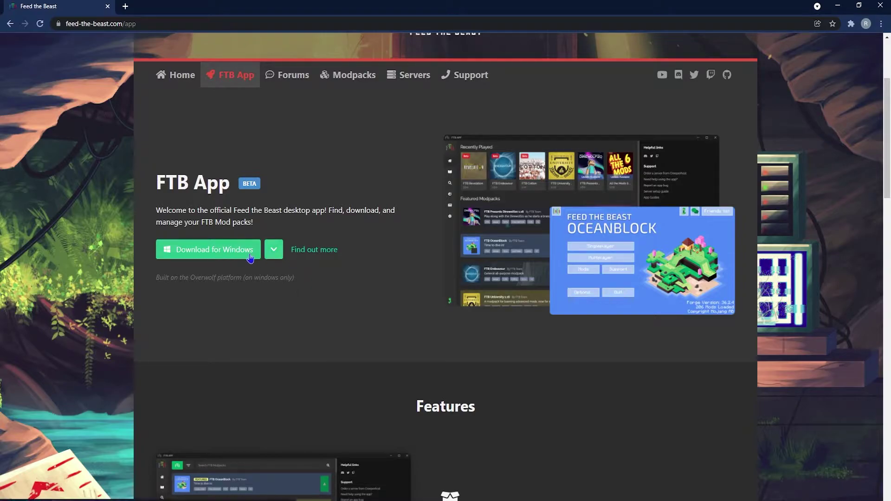
{"action": "left_click", "coordinate": [274, 252]}
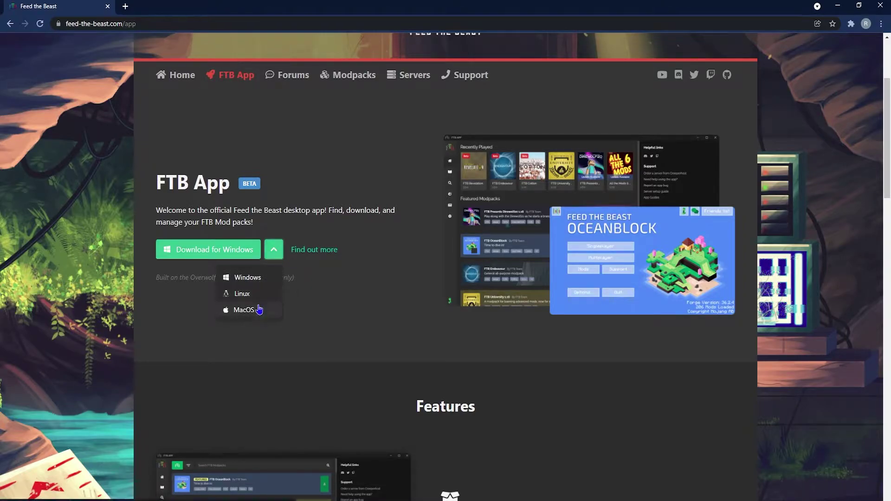
{"action": "left_click", "coordinate": [274, 250]}
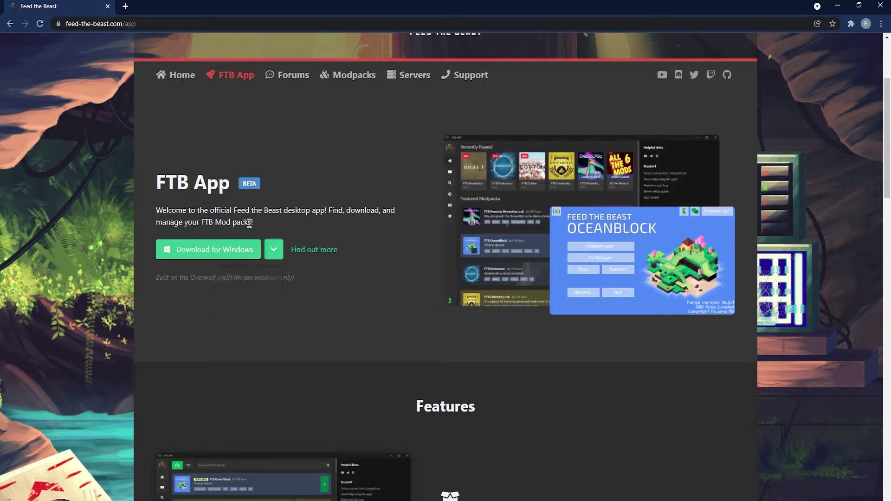
{"action": "left_click", "coordinate": [208, 251]}
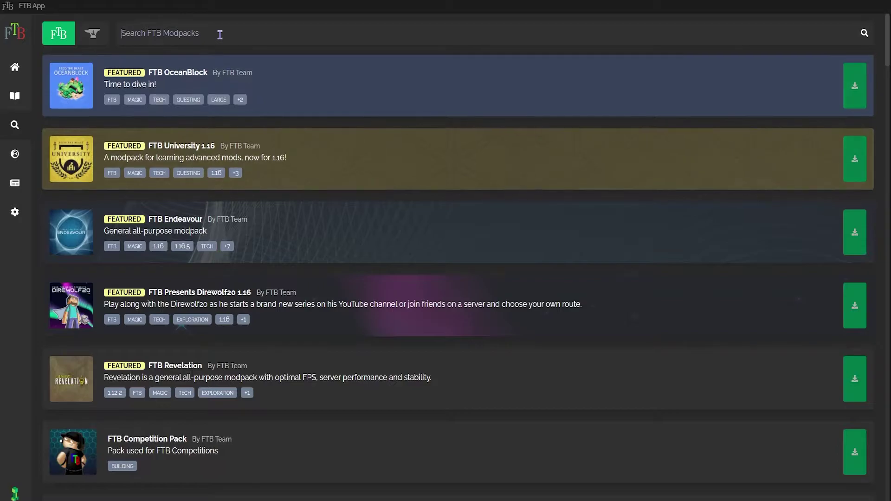
Step: In the FTB App, search for the FTB Sky Odyssey modpack and open its list of mods
{"action": "type", "text": "FTB Sky Odyssey"}
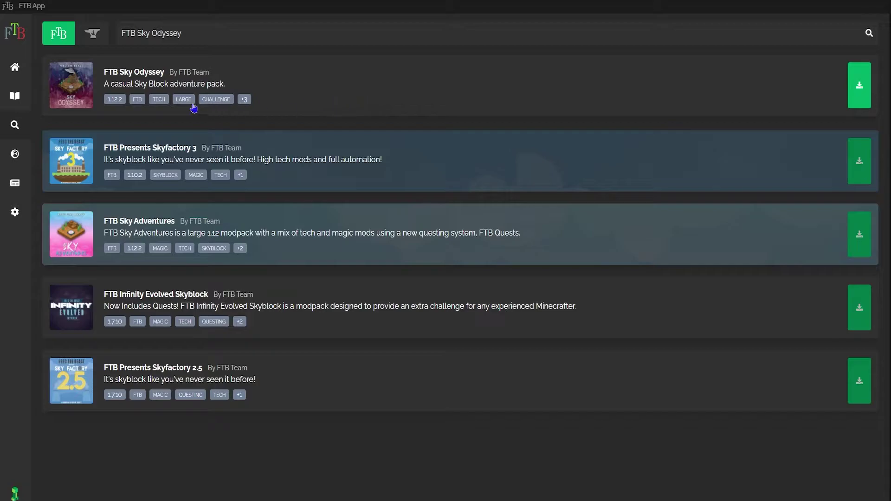
{"action": "left_click", "coordinate": [148, 73]}
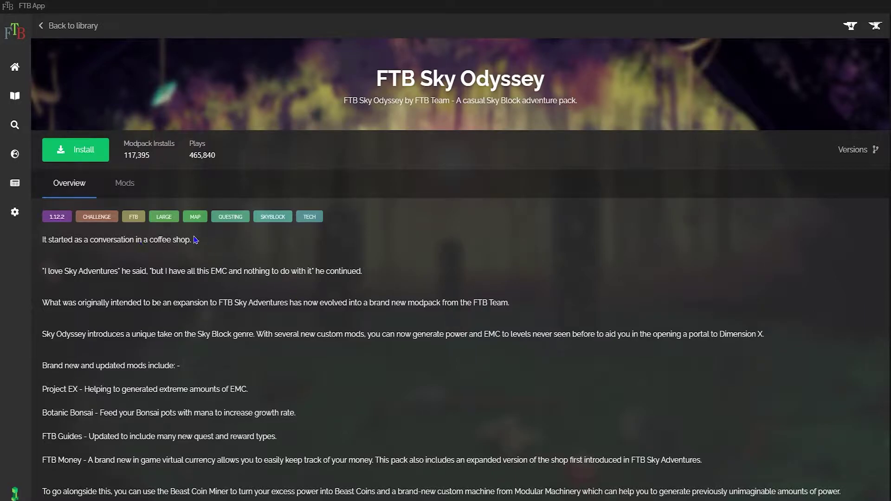
{"action": "left_click", "coordinate": [131, 194]}
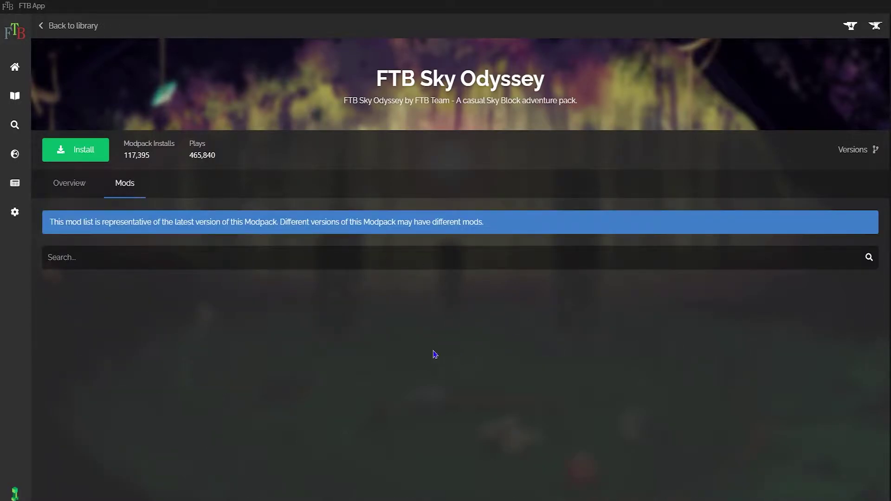
Step: Install release 1.3.0 of the FTB Sky Odyssey modpack and launch the game from its installed instance
{"action": "left_click", "coordinate": [69, 190]}
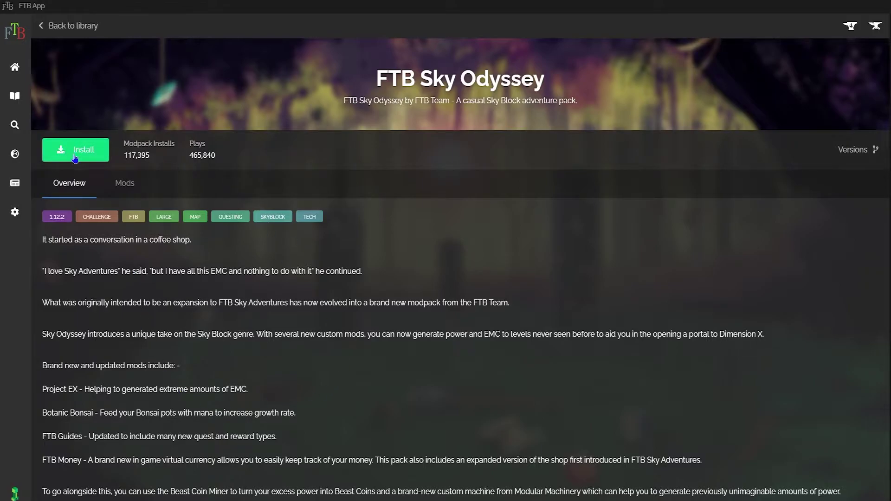
{"action": "left_click", "coordinate": [76, 158]}
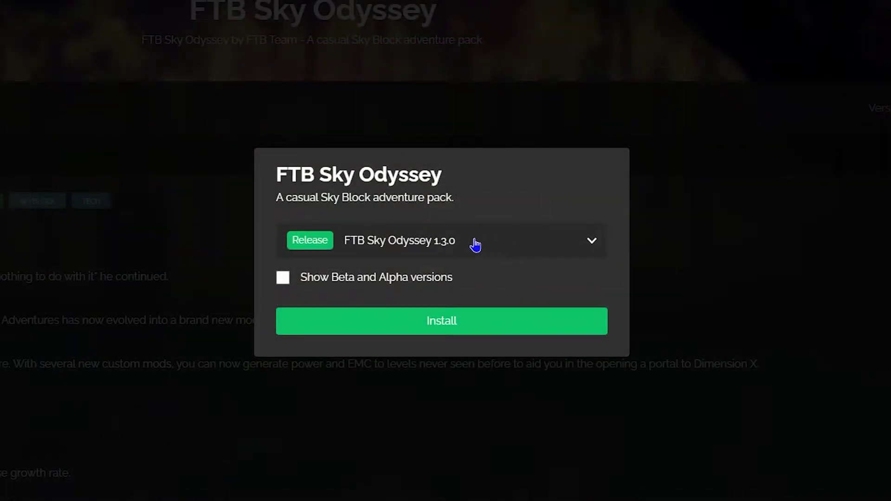
{"action": "left_click", "coordinate": [492, 250]}
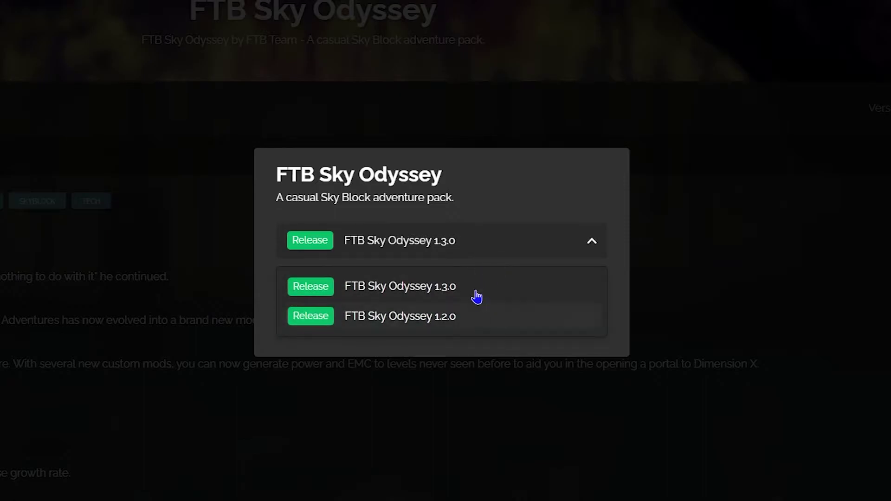
{"action": "left_click", "coordinate": [425, 292]}
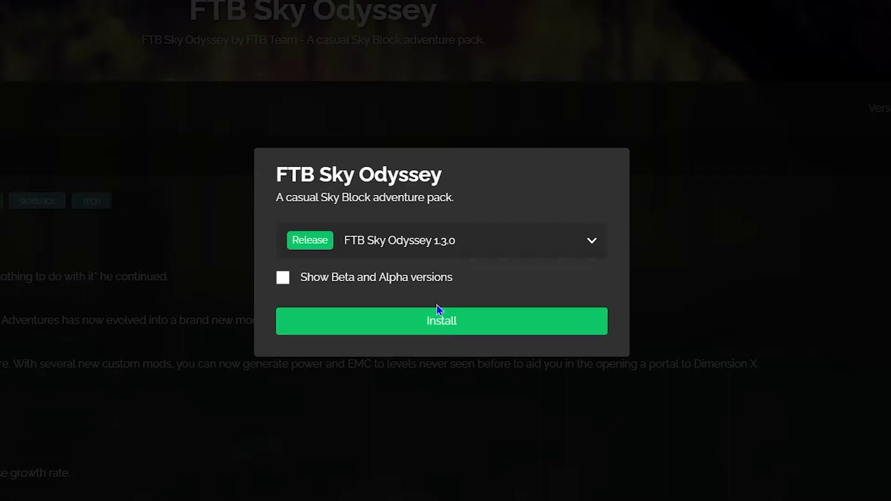
{"action": "left_click", "coordinate": [448, 324]}
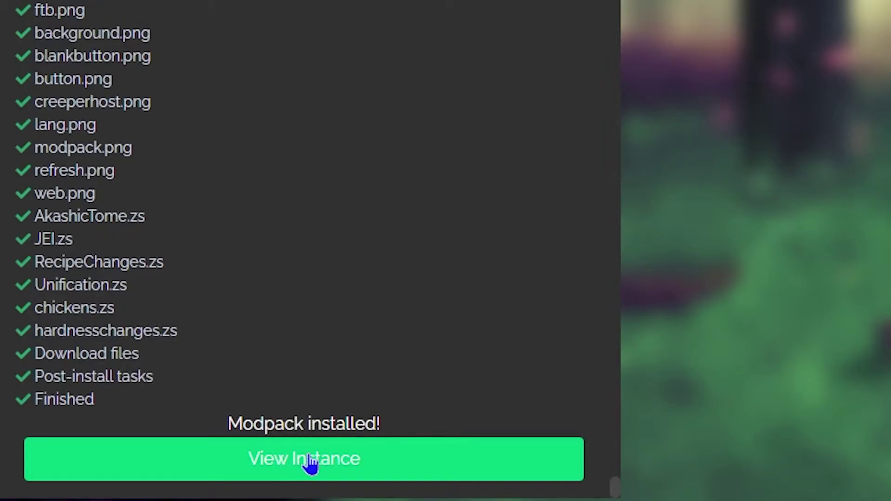
{"action": "left_click", "coordinate": [309, 459]}
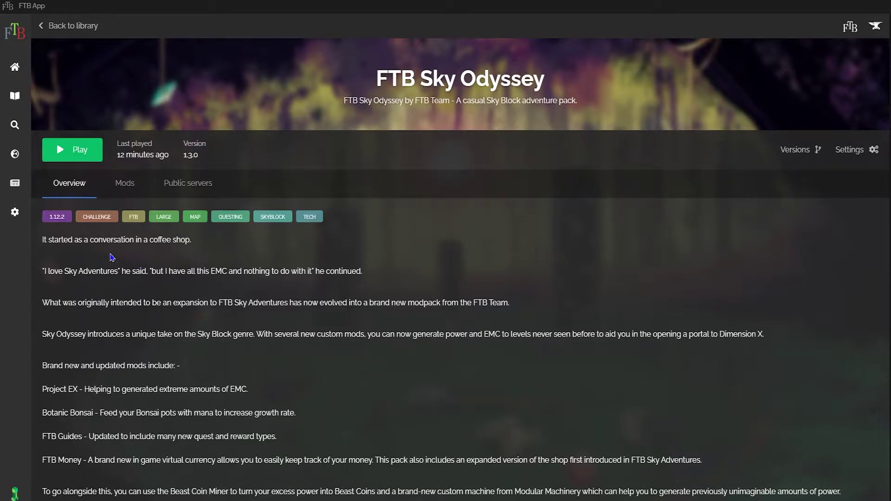
{"action": "left_click", "coordinate": [70, 145]}
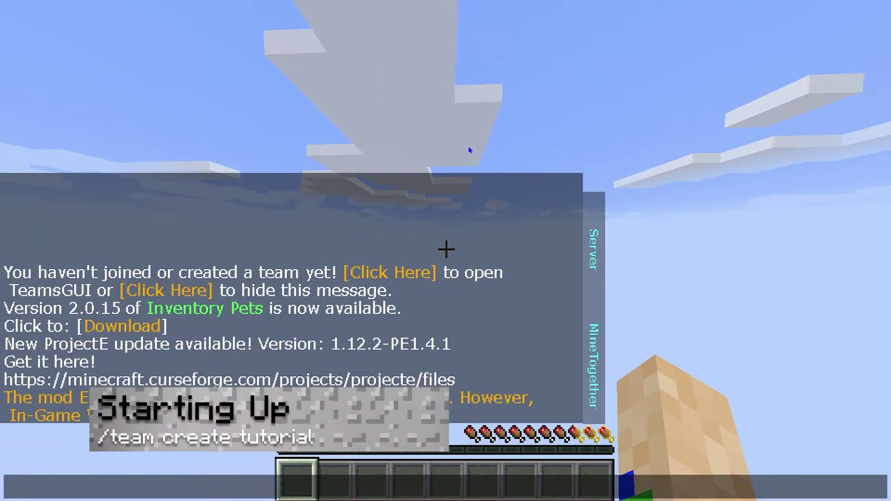
Step: In the Minecraft chat, create a team named tutorial with the command /team create tutorial
{"action": "key", "text": "Escape"}
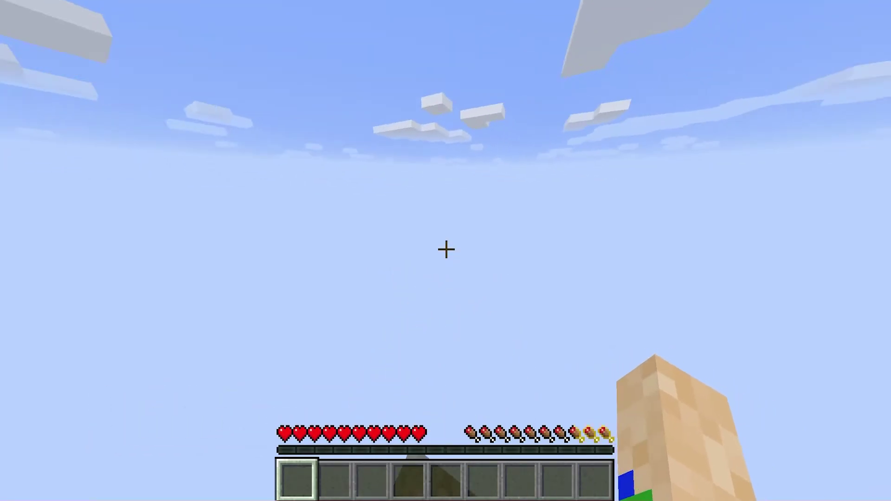
{"action": "key", "text": "t"}
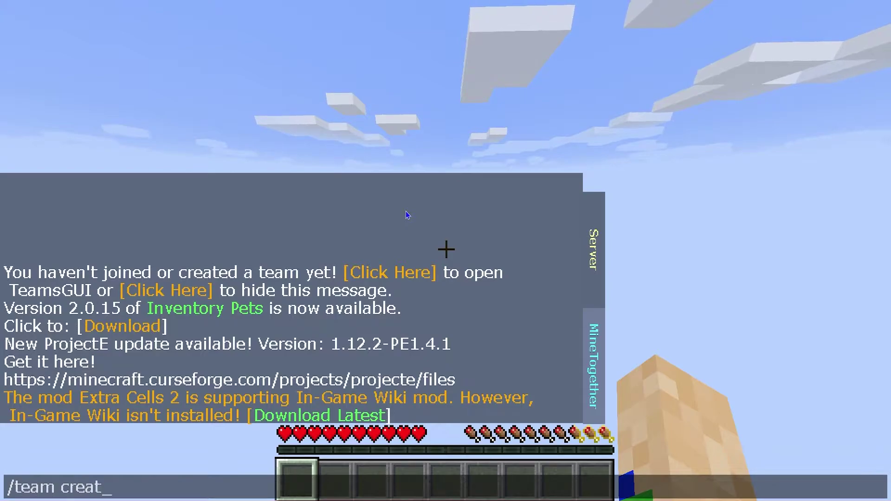
{"action": "type", "text": "/team create tutorial"}
{"action": "key", "text": "Return"}
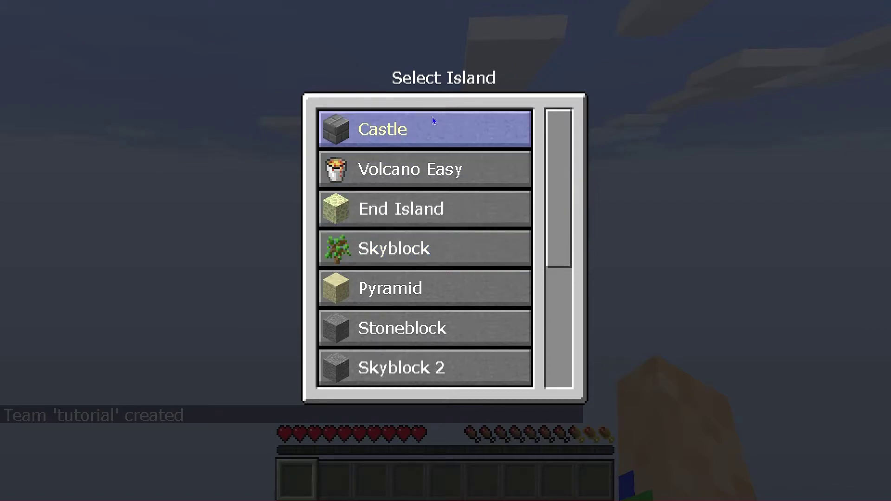
Step: Review the available starting islands and choose the Castle island for the team
{"action": "scroll", "coordinate": [435, 297], "scroll_direction": "down", "scroll_amount": 3}
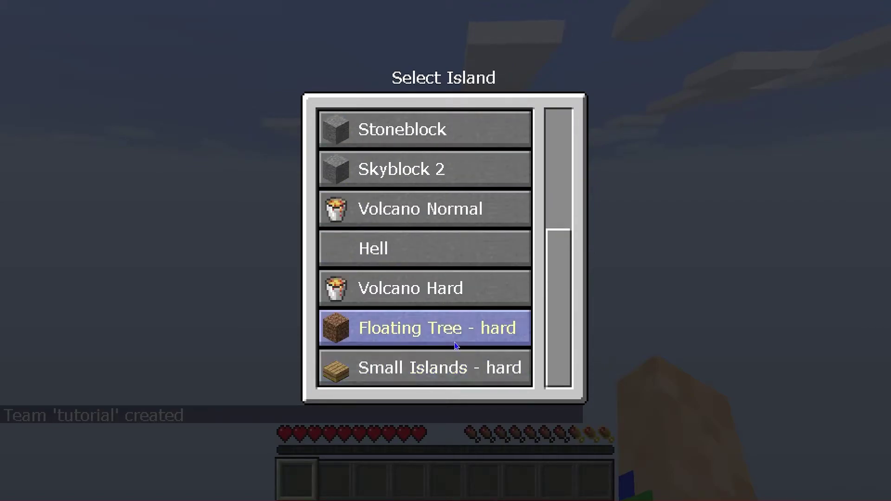
{"action": "scroll", "coordinate": [456, 332], "scroll_direction": "up", "scroll_amount": 3}
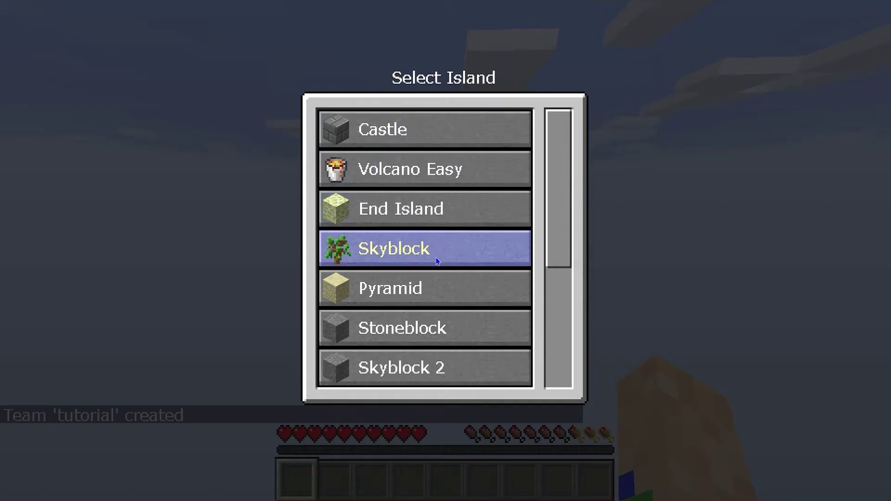
{"action": "scroll", "coordinate": [434, 311], "scroll_direction": "down", "scroll_amount": 1}
{"action": "scroll", "coordinate": [417, 343], "scroll_direction": "down", "scroll_amount": 2}
{"action": "scroll", "coordinate": [416, 326], "scroll_direction": "up", "scroll_amount": 3}
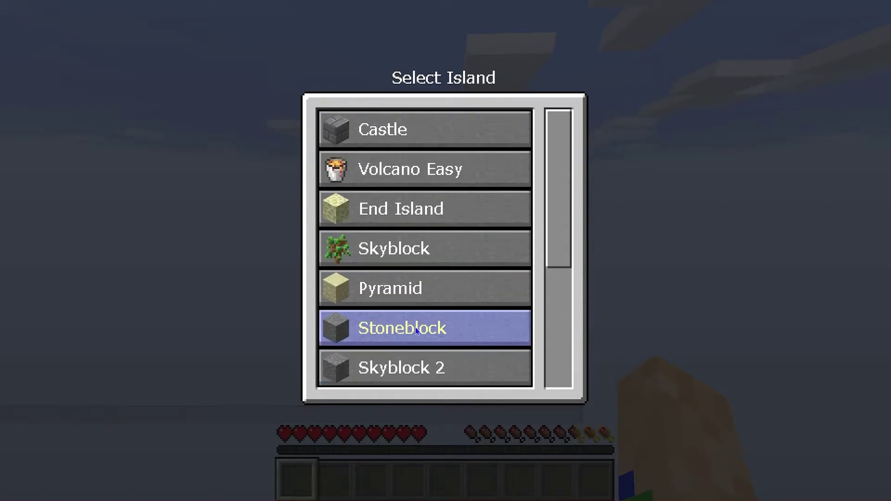
{"action": "left_click", "coordinate": [408, 139]}
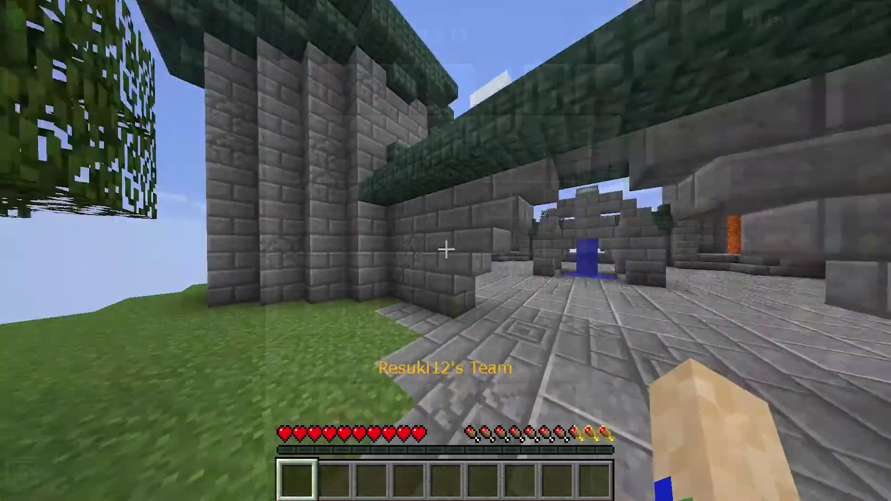
Step: Look over the quests in the quest book and close it
{"action": "key", "text": "e"}
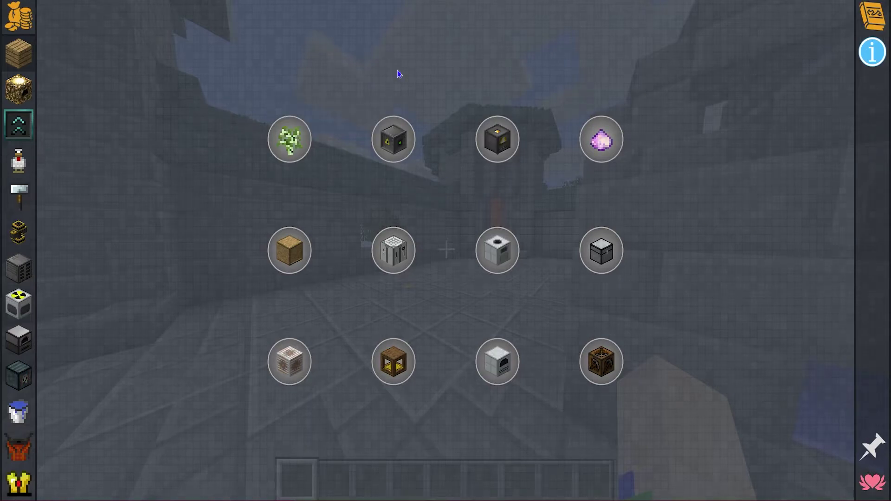
{"action": "key", "text": "Escape"}
Step: On the claimed chunks map, unclaim one chunk at the castle's edge and claim it again
{"action": "key", "text": "e"}
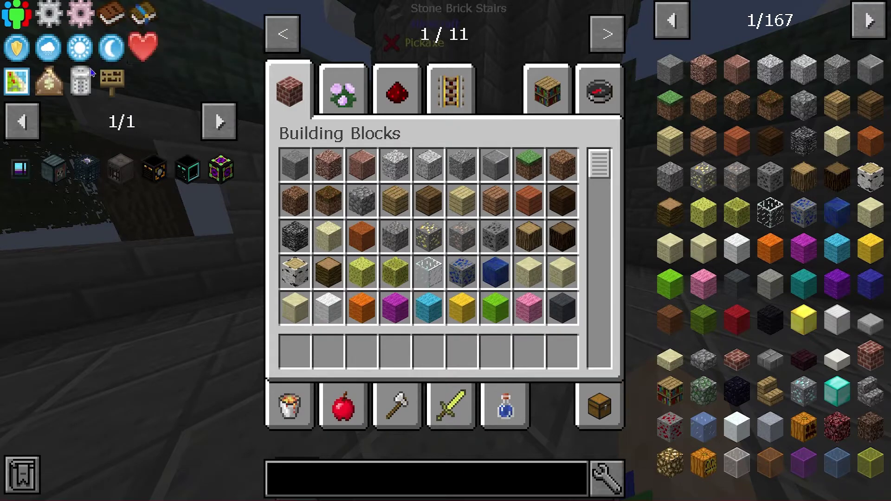
{"action": "left_click", "coordinate": [17, 81]}
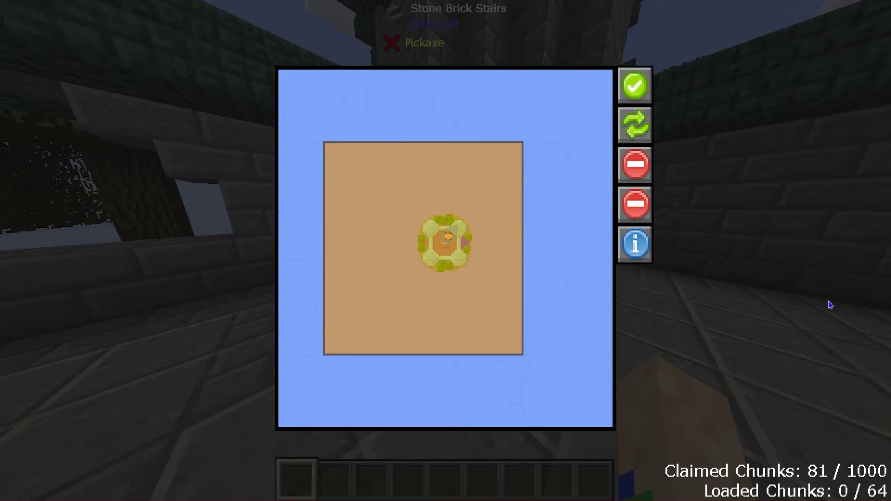
{"action": "right_click", "coordinate": [425, 245]}
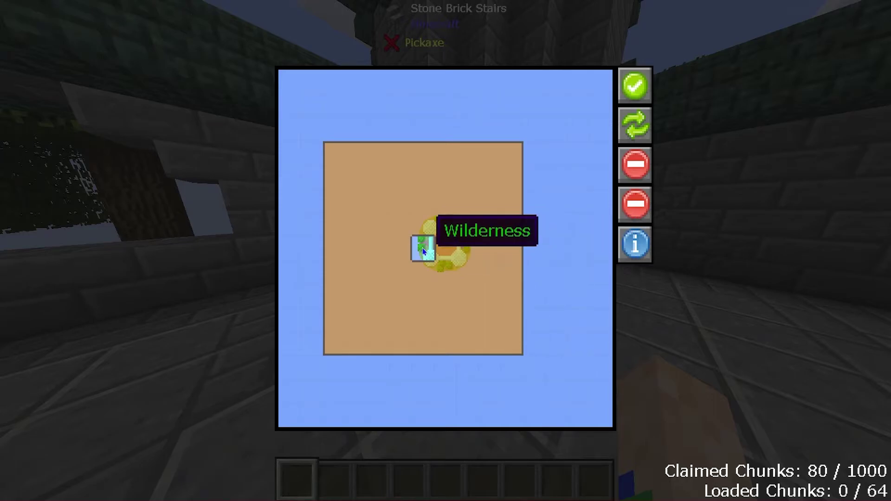
{"action": "left_click", "coordinate": [422, 249]}
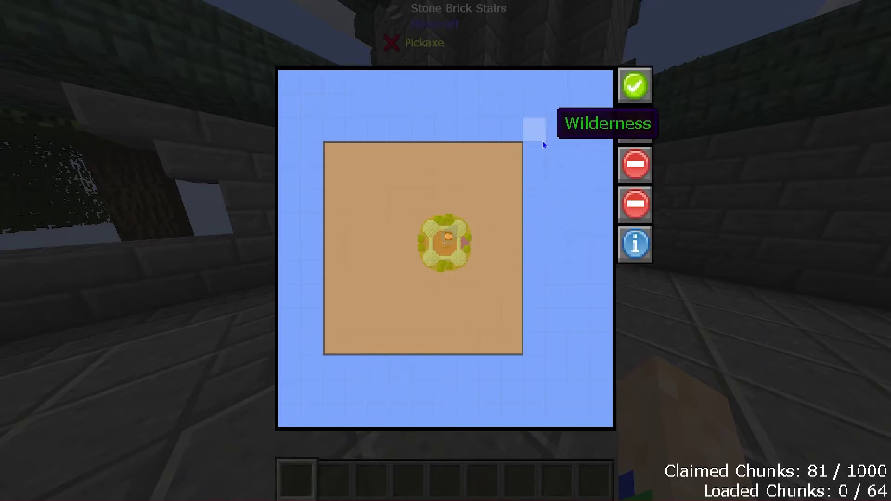
{"action": "right_click", "coordinate": [515, 158]}
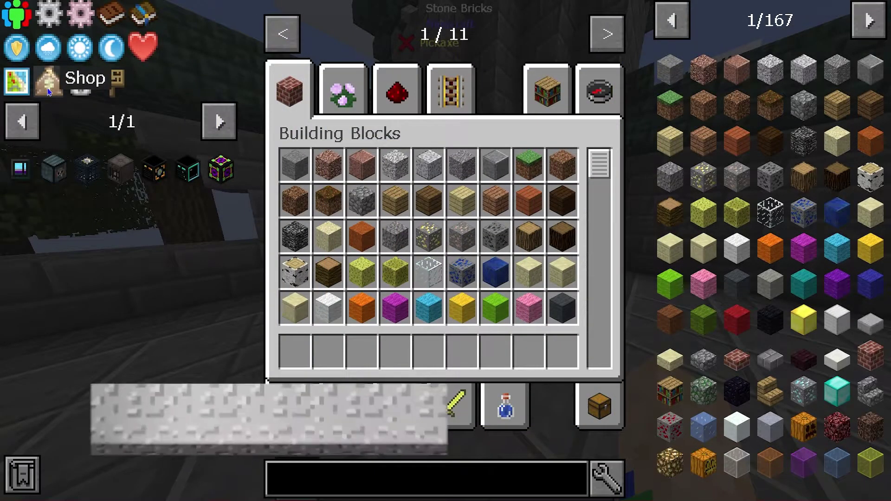
Step: Open the in-game shop and browse the Getting Started items and their prices
{"action": "left_click", "coordinate": [48, 76]}
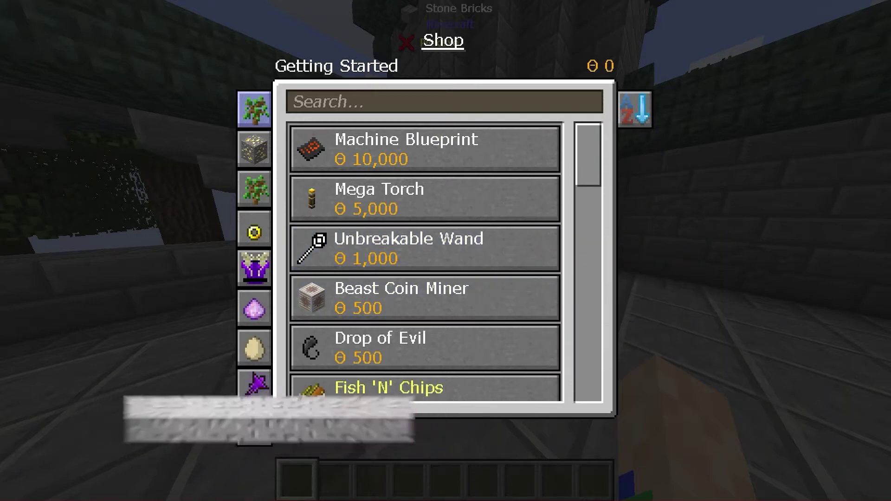
{"action": "mouse_move", "coordinate": [589, 169]}
{"action": "left_mouse_down"}
{"action": "mouse_move", "coordinate": [558, 420]}
{"action": "mouse_move", "coordinate": [577, 156]}
{"action": "left_mouse_up"}
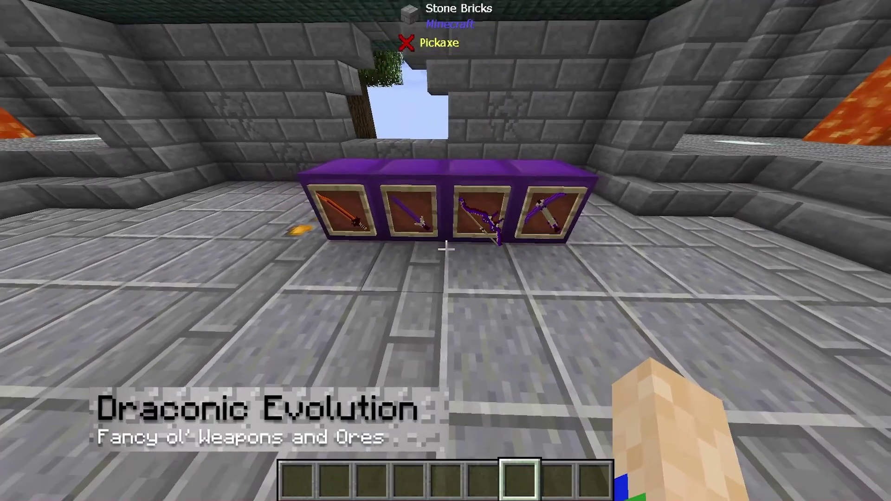
Step: Examine the Draconic Evolution swords and bows displayed in item frames on the purple Draconium blocks
{"action": "key", "text": "t"}
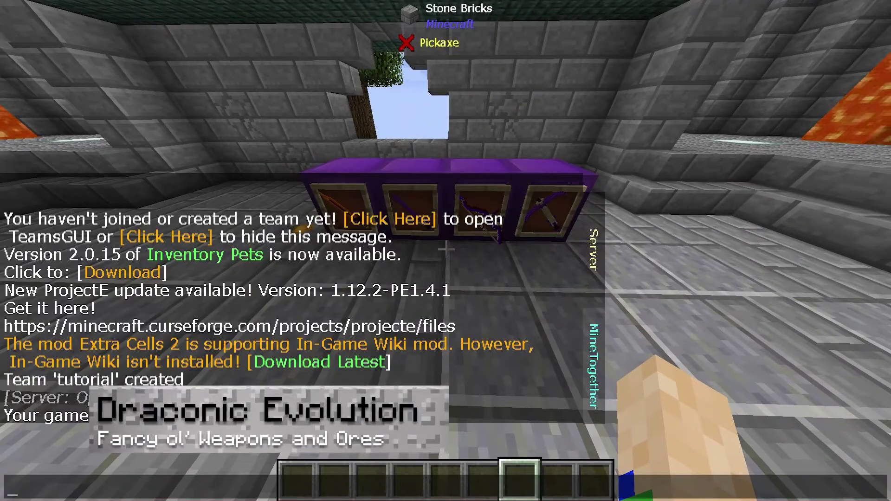
{"action": "key", "text": "Escape"}
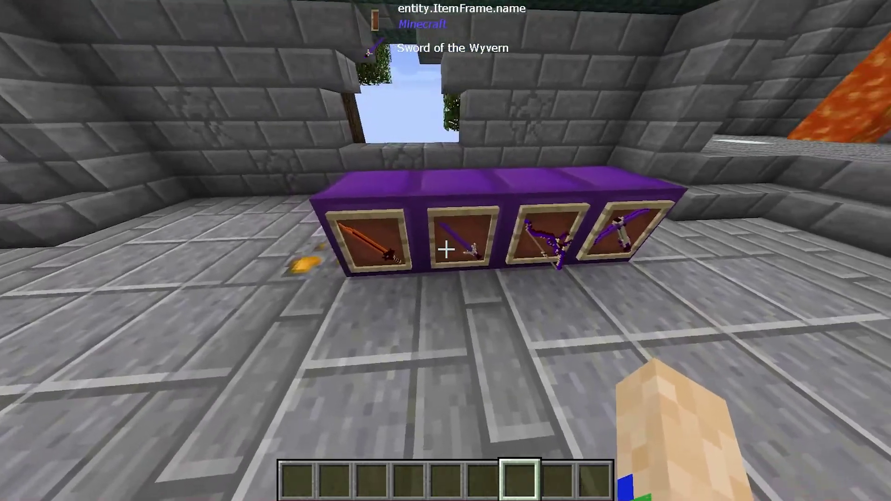
{"action": "key", "text": "d"}
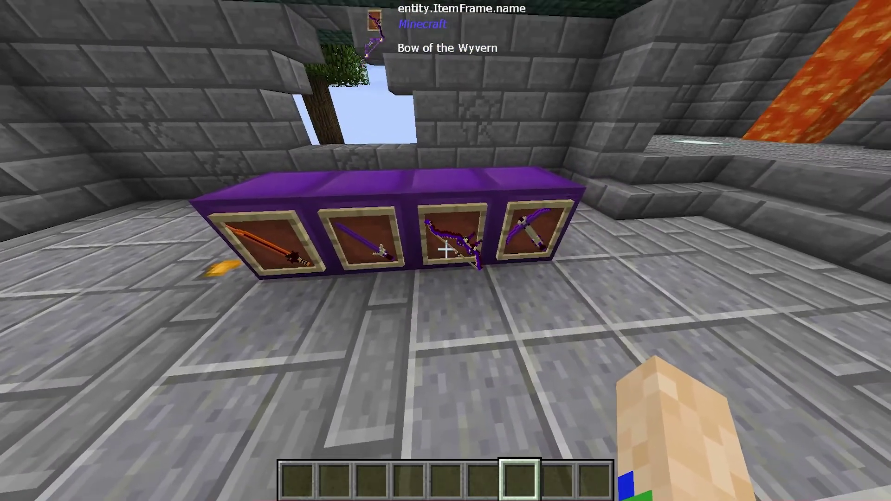
{"action": "key", "text": "a"}
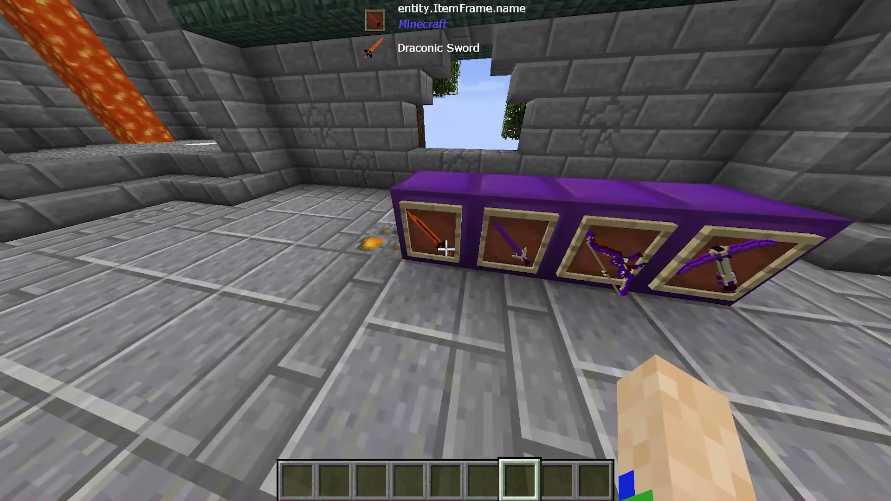
{"action": "key", "text": "a"}
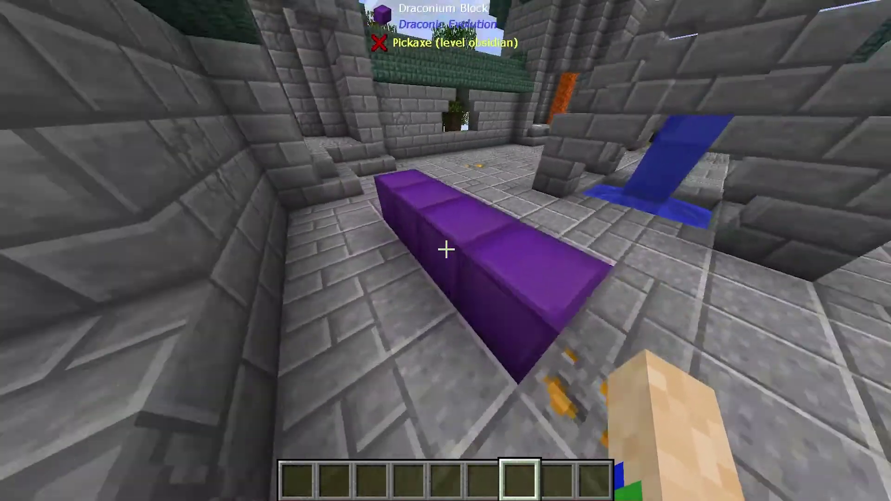
{"action": "key", "text": "w"}
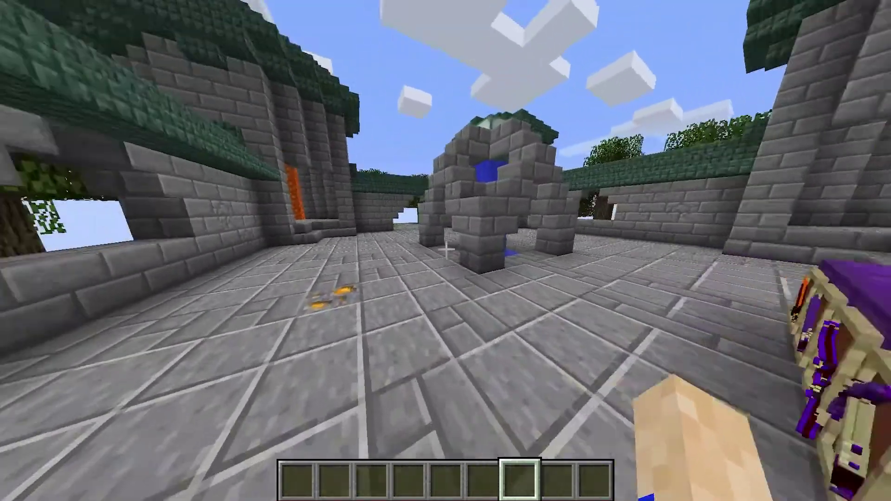
{"action": "key", "text": "t"}
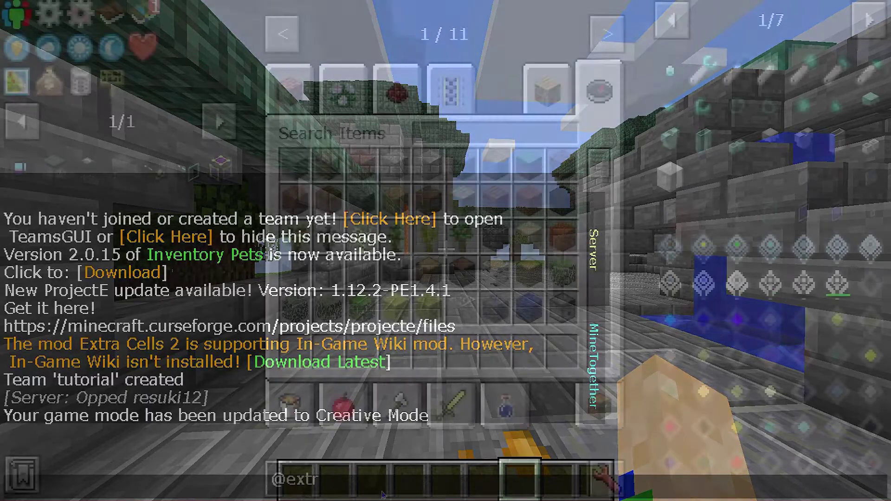
{"action": "type", "text": "a usti"}
{"action": "key", "text": "BackSpace"}
{"action": "key", "text": "BackSpace"}
{"action": "type", "text": "til"}
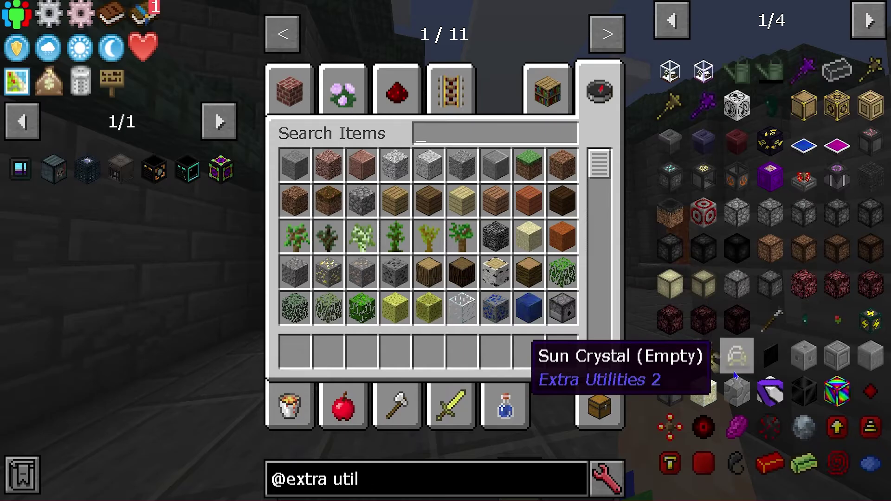
{"action": "left_click", "coordinate": [777, 73]}
{"action": "key", "text": "e"}
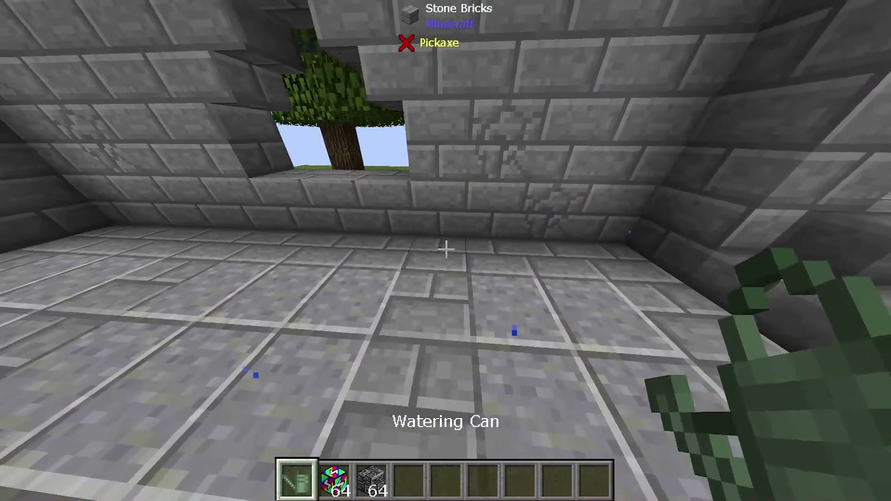
Step: Place three Rainbow Generators and three Bedrock Bricks side by side and stacked two high near the castle wall
{"action": "key", "text": "2"}
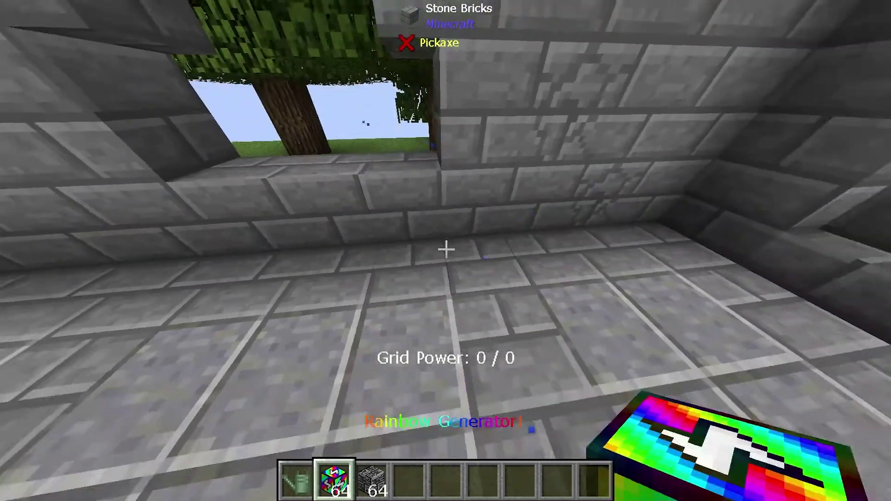
{"action": "right_click", "coordinate": [445, 249]}
{"action": "key", "text": "3"}
{"action": "right_click", "coordinate": [445, 249]}
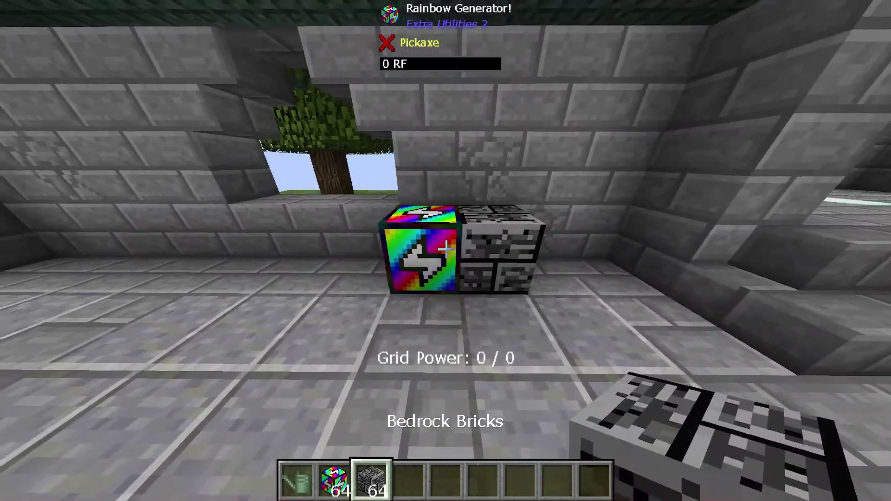
{"action": "key", "text": "2"}
{"action": "right_click", "coordinate": [446, 249]}
{"action": "right_click", "coordinate": [445, 249]}
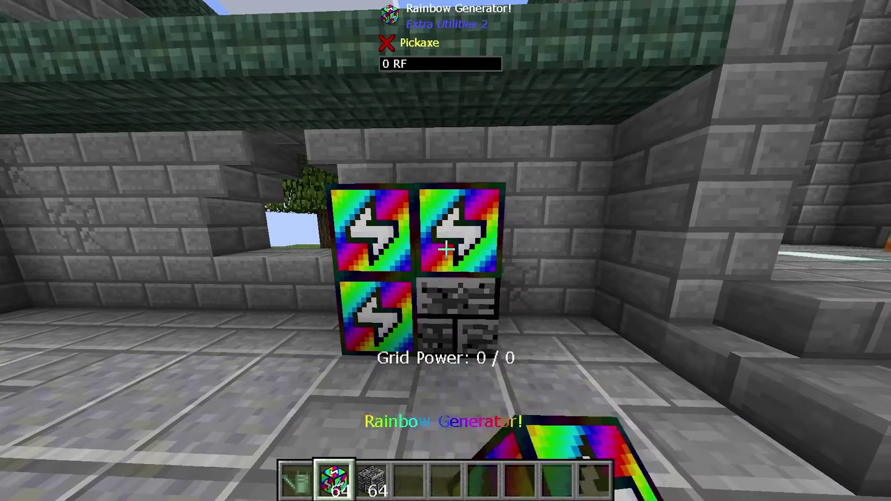
{"action": "key", "text": "3"}
{"action": "right_click", "coordinate": [445, 249]}
{"action": "right_click", "coordinate": [445, 249]}
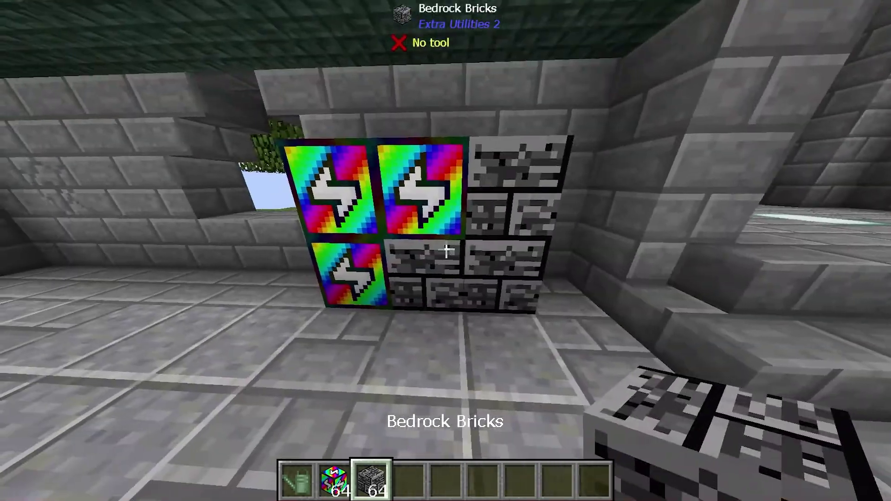
{"action": "key", "text": "2"}
{"action": "key", "text": "1"}
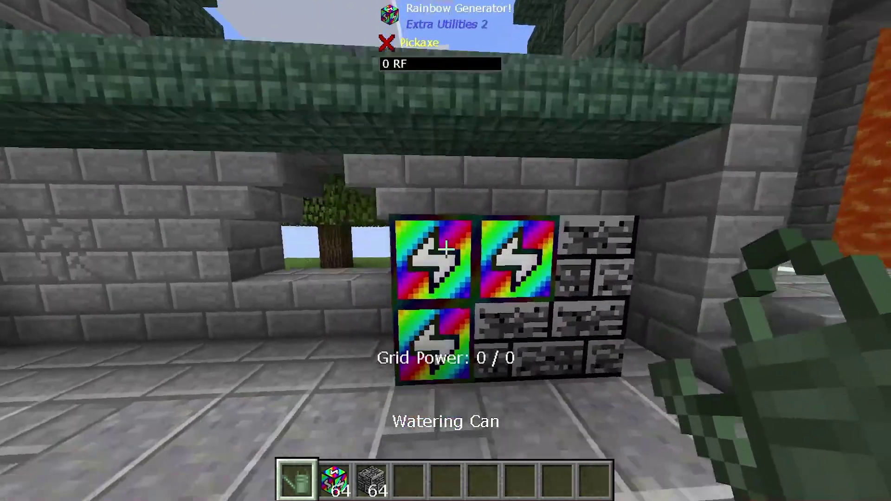
{"action": "key", "text": "e"}
{"action": "left_click", "coordinate": [508, 483]}
{"action": "key", "text": "BackSpace"}
{"action": "key", "text": "BackSpace"}
{"action": "key", "text": "BackSpace"}
{"action": "key", "text": "BackSpace"}
{"action": "key", "text": "BackSpace"}
{"action": "key", "text": "BackSpace"}
{"action": "key", "text": "BackSpace"}
{"action": "key", "text": "BackSpace"}
{"action": "key", "text": "BackSpace"}
{"action": "key", "text": "BackSpace"}
{"action": "key", "text": "BackSpace"}
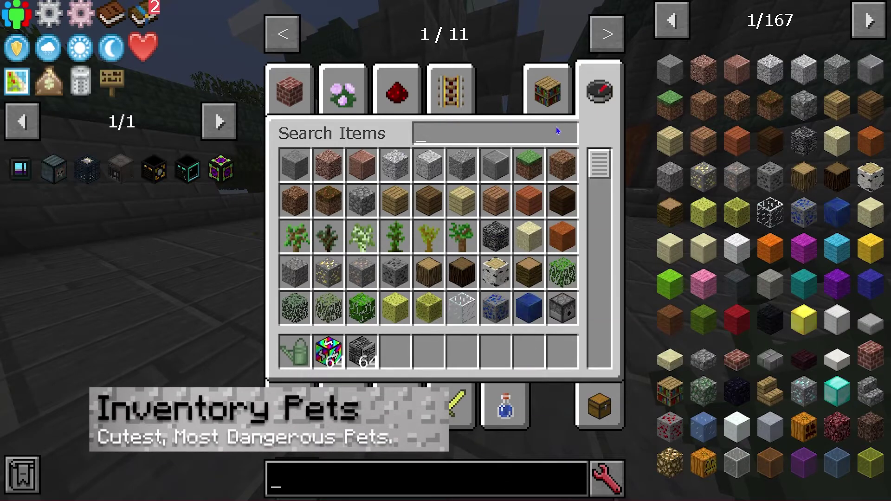
{"action": "type", "text": "inventory"}
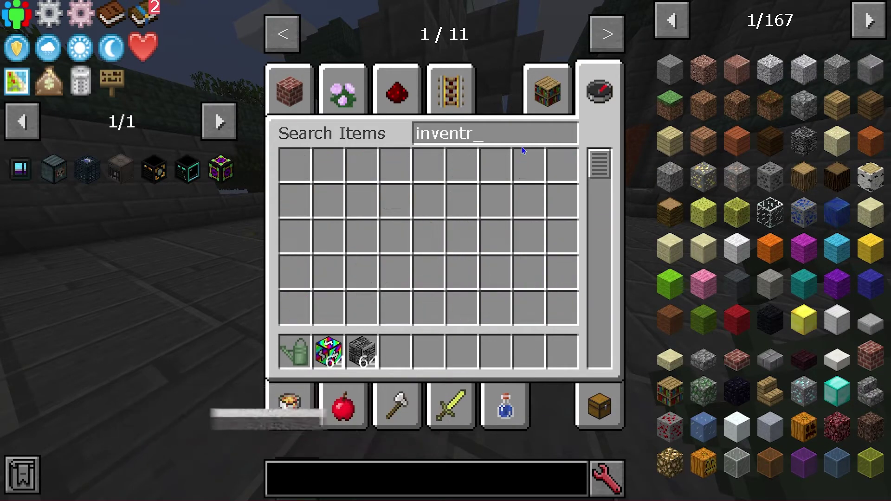
{"action": "type", "text": " pets"}
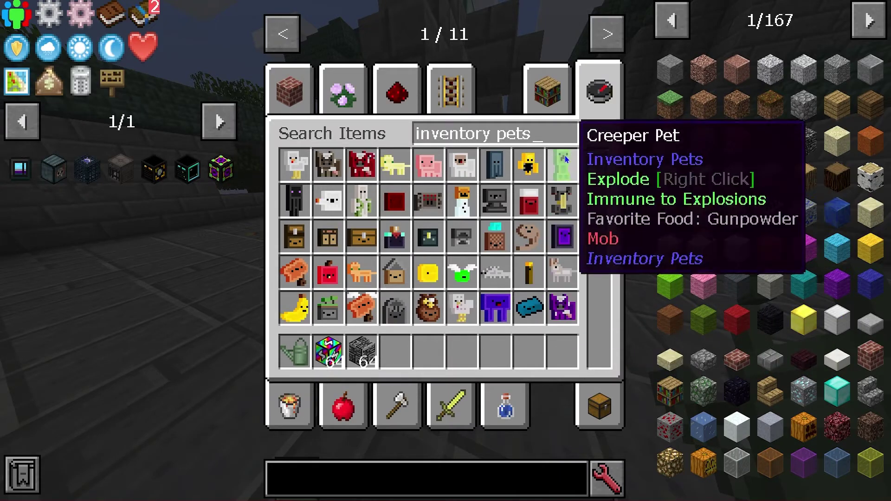
Step: Clear the old blocks from the hotbar and put a Creeper Pet and a Banana Pet in its first two slots
{"action": "left_click", "coordinate": [362, 349]}
{"action": "left_click", "coordinate": [324, 325]}
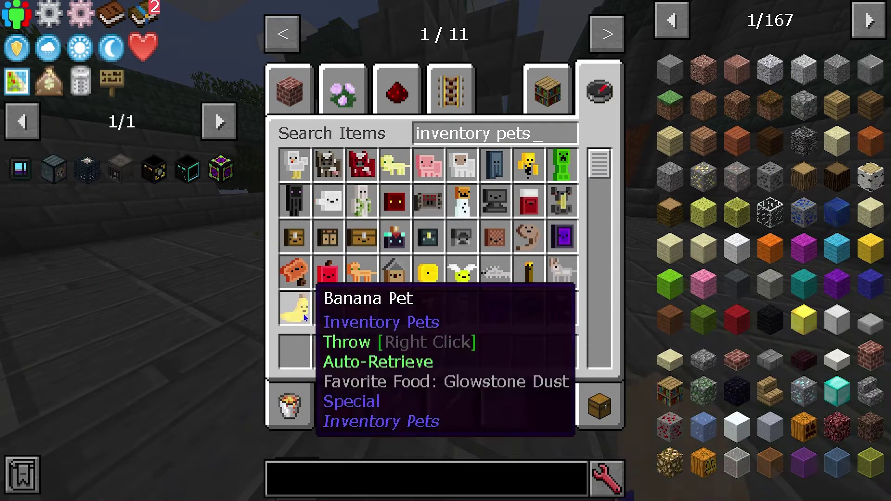
{"action": "left_click", "coordinate": [562, 165]}
{"action": "left_click", "coordinate": [295, 351]}
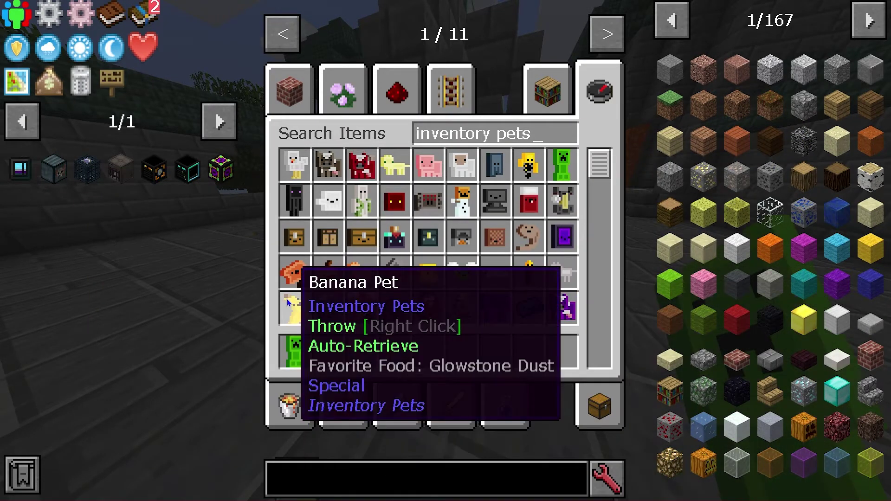
{"action": "left_click", "coordinate": [295, 304]}
{"action": "left_click", "coordinate": [324, 351]}
Step: Equip the Banana Pet and throw it towards the oak trees outside the castle
{"action": "key", "text": "e"}
{"action": "key", "text": "2"}
{"action": "key", "text": "w"}
{"action": "key", "text": "w"}
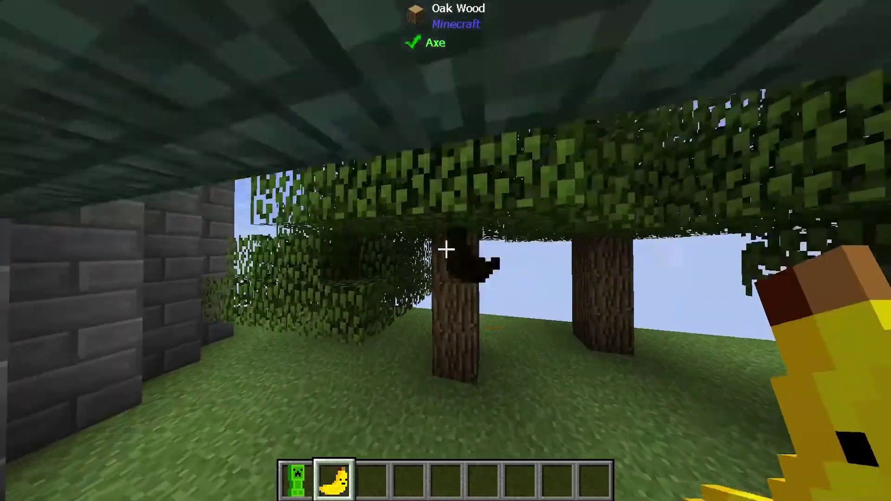
Step: Equip the Creeper Pet and set off its explosion on the grassy island edge beside the castle wall
{"action": "key", "text": "1"}
{"action": "key", "text": "w"}
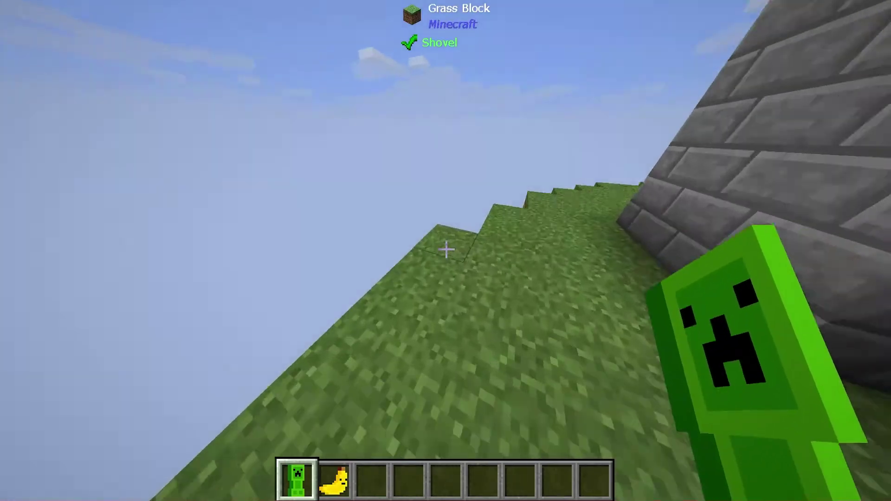
{"action": "right_click", "coordinate": [446, 250]}
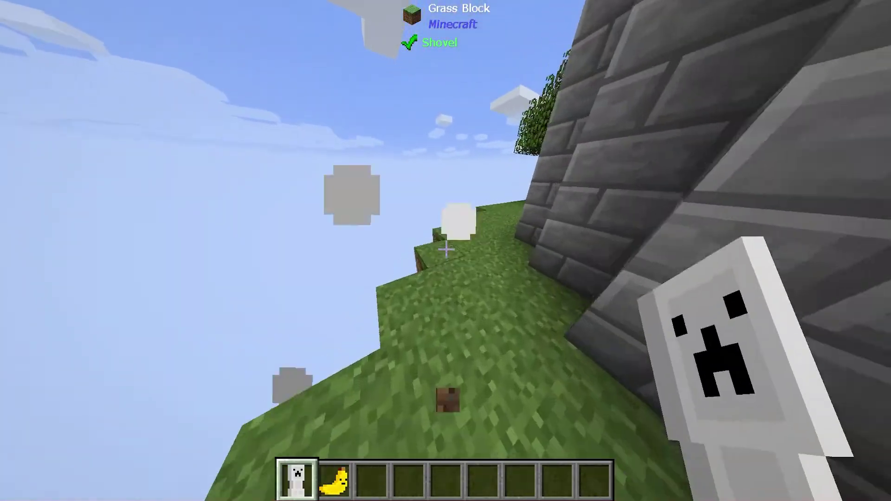
Step: Search the creative inventory for "tech reborn", remove the pets from the hotbar and browse the mod's blocks and ores
{"action": "type", "text": "etech reborn"}
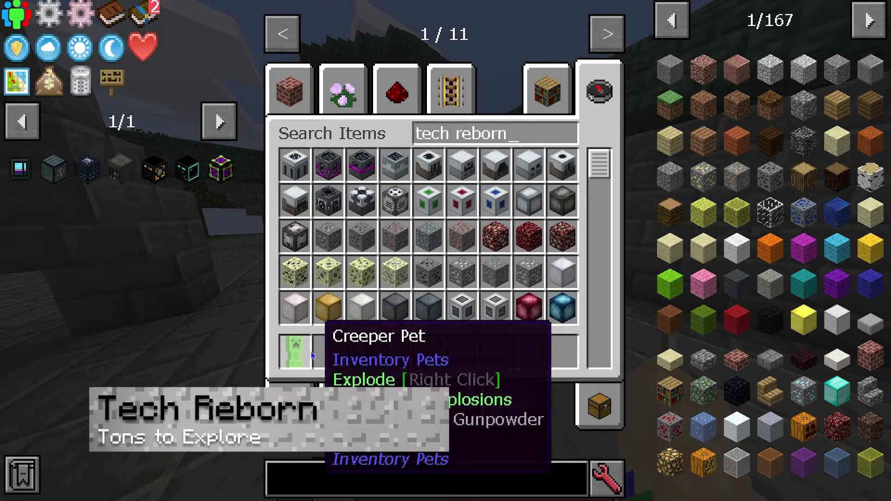
{"action": "left_click", "coordinate": [311, 355]}
{"action": "left_click", "coordinate": [318, 306]}
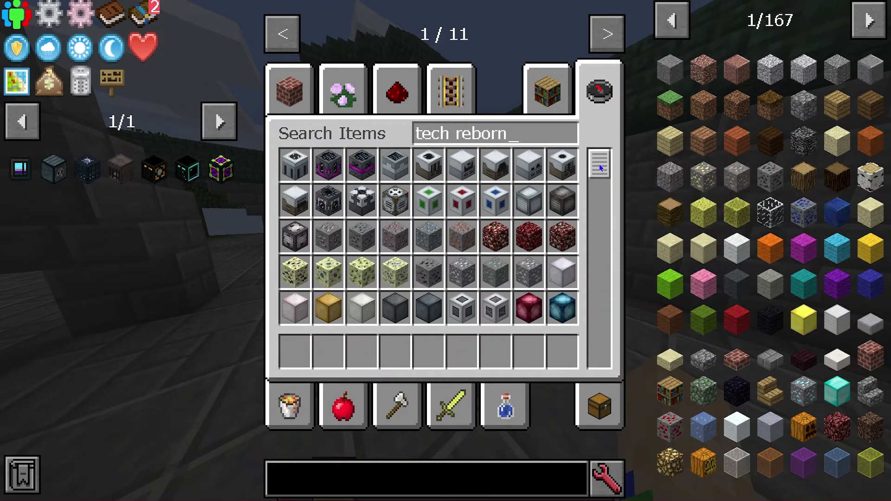
{"action": "scroll", "coordinate": [599, 168], "scroll_direction": "down", "scroll_amount": 2}
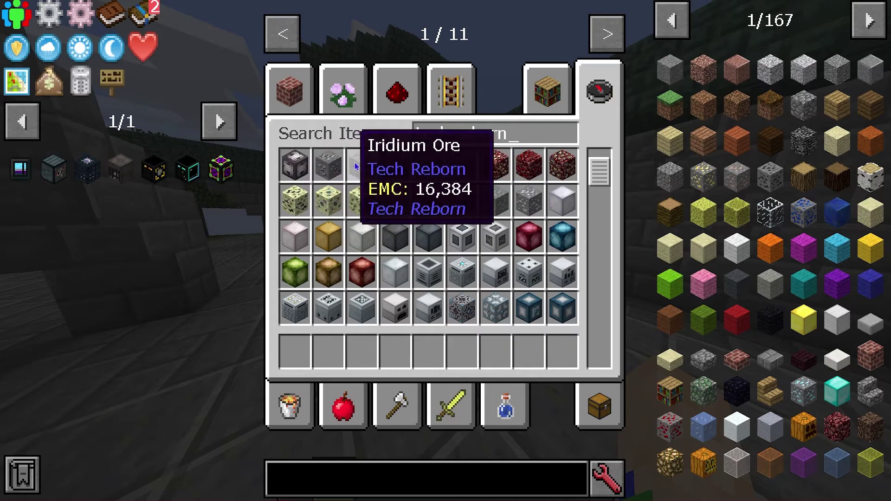
{"action": "left_click_drag", "start_coordinate": [598, 169], "coordinate": [593, 362]}
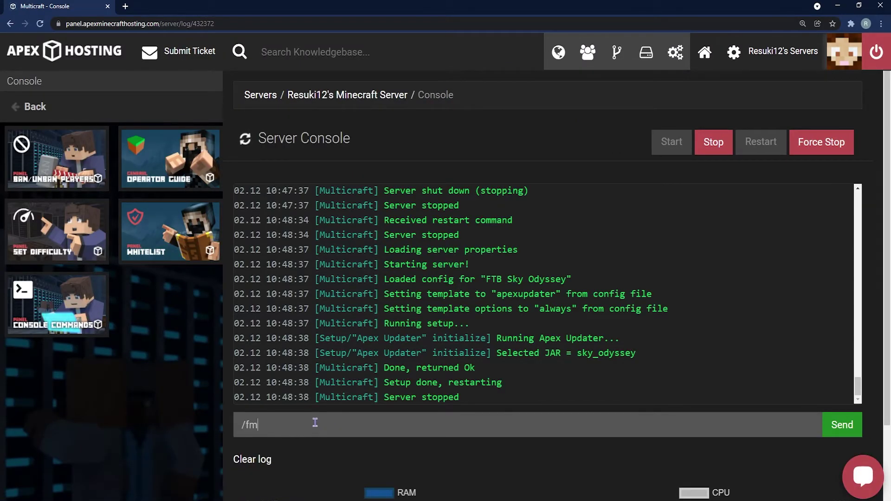
Step: Switch to the Apex Hosting server console and send the command that begins with /fm
{"action": "key", "text": "Return"}
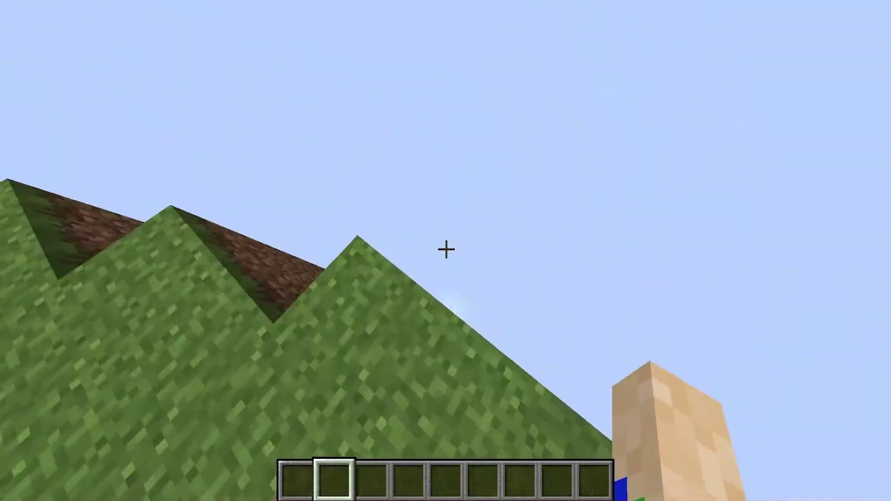
Step: Return to the castle courtyard in the game and open the creative item search
{"action": "left_click", "coordinate": [446, 249]}
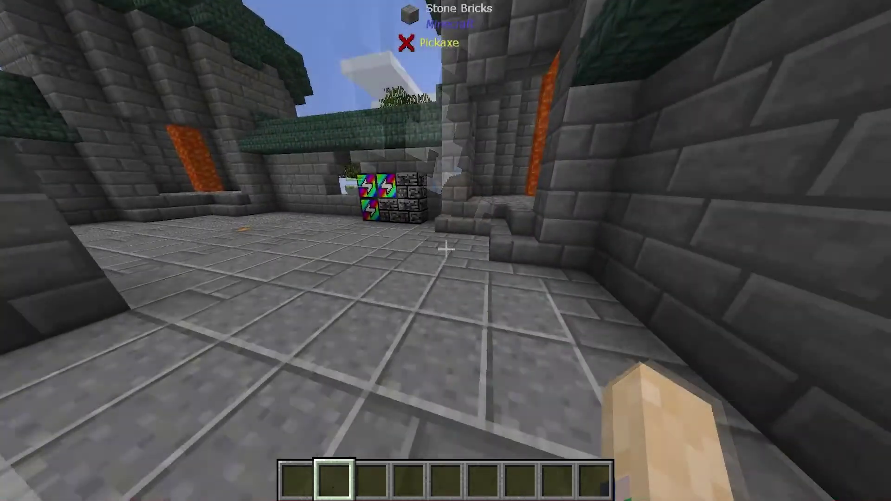
{"action": "key", "text": "e"}
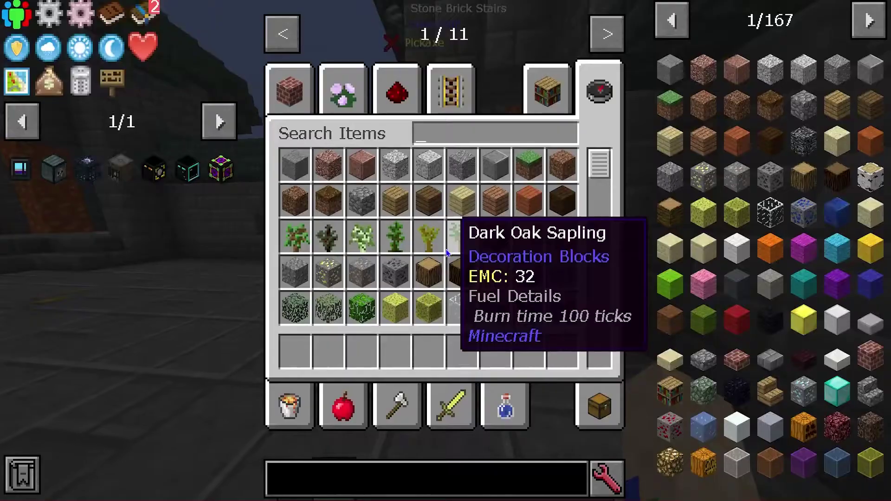